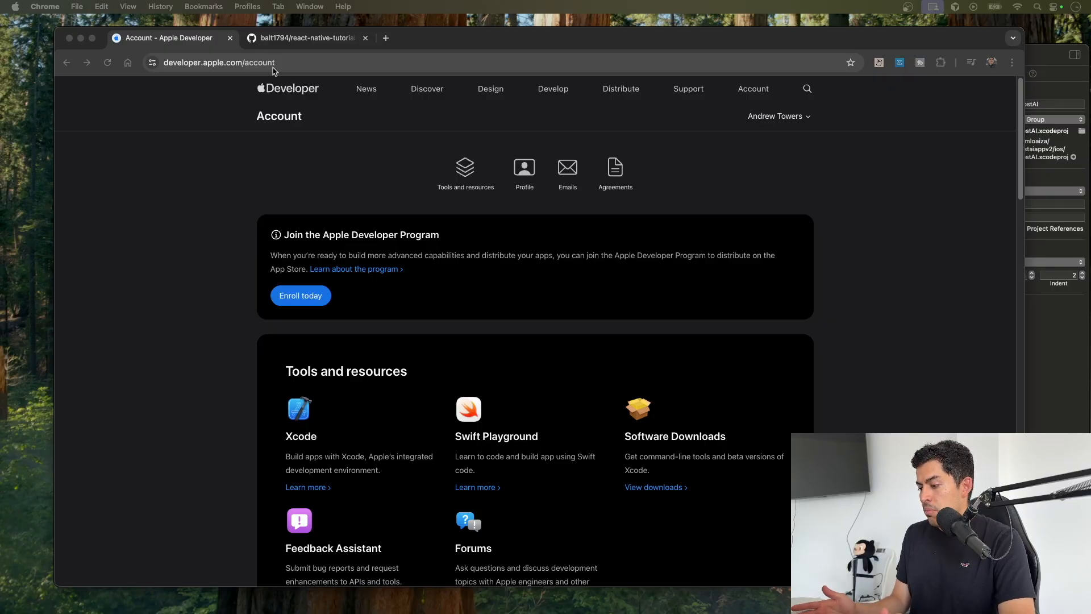
Step: Start the Apple Developer Program enrollment from the developer account page
left_click(889, 179)
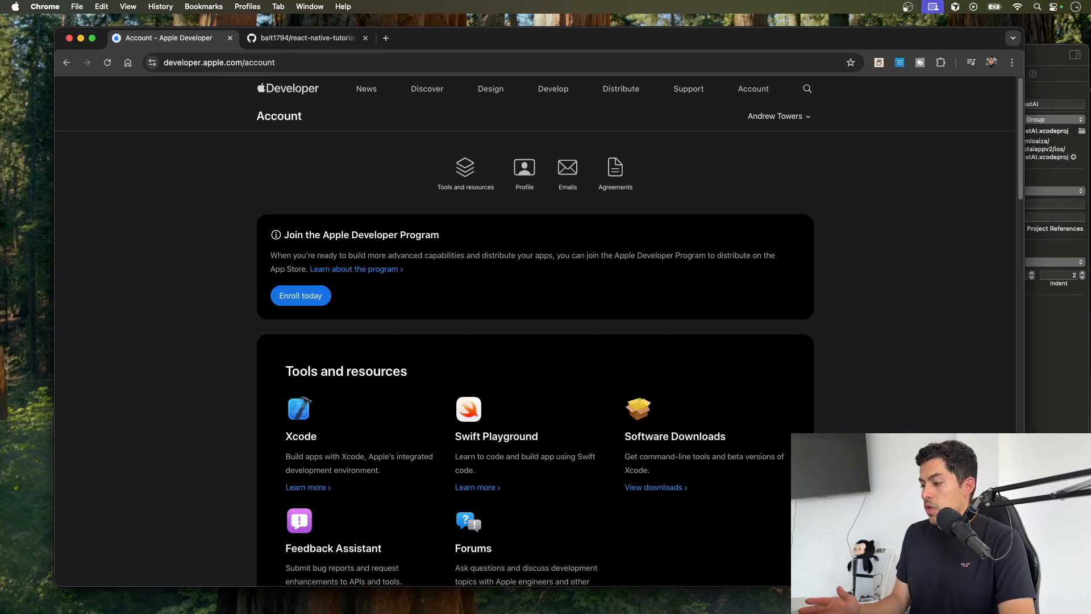
left_click(301, 297)
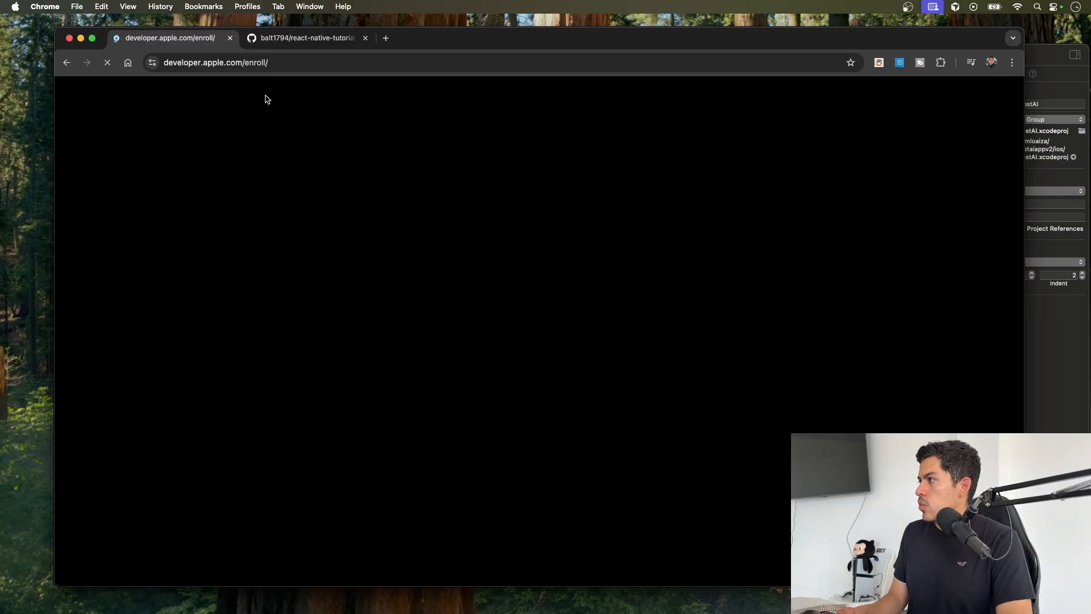
Step: Switch to Xcode and examine the ResumeBoostAI project's signing settings and bundle identifier
left_click(1060, 358)
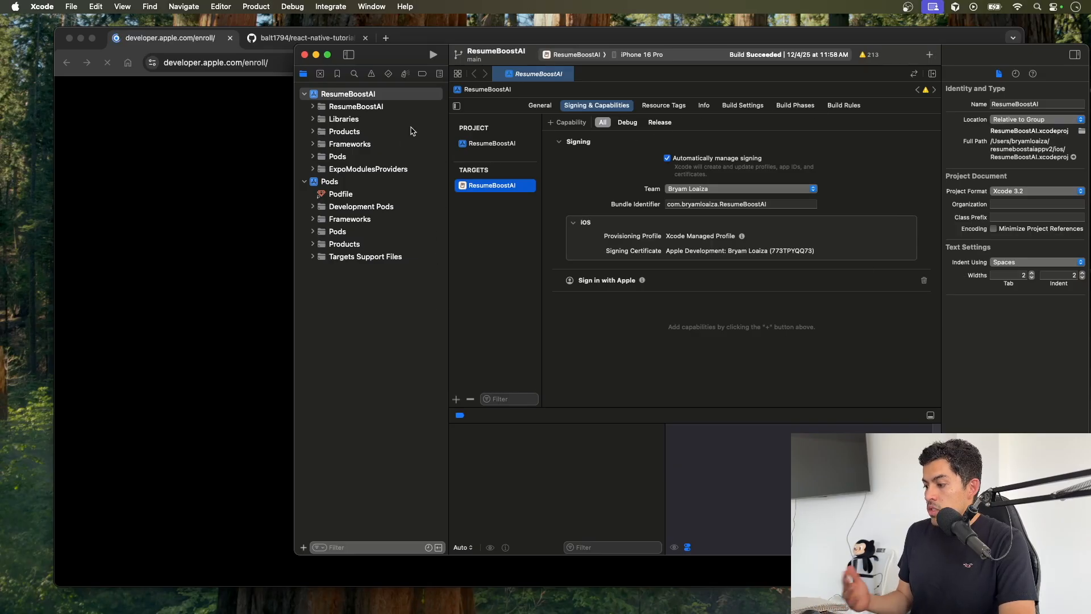
left_click(351, 96)
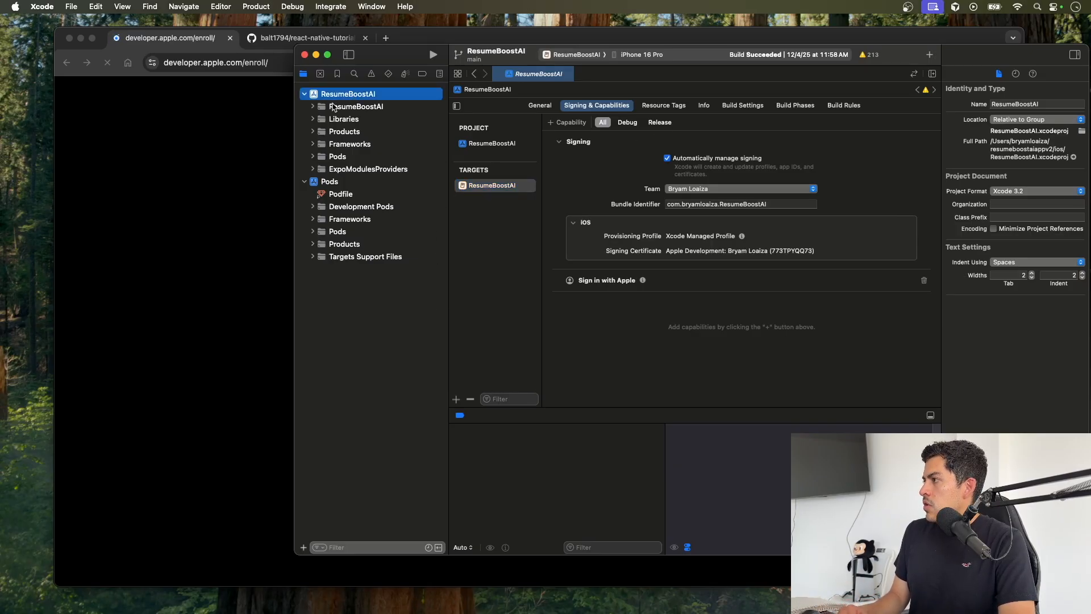
left_click(375, 108)
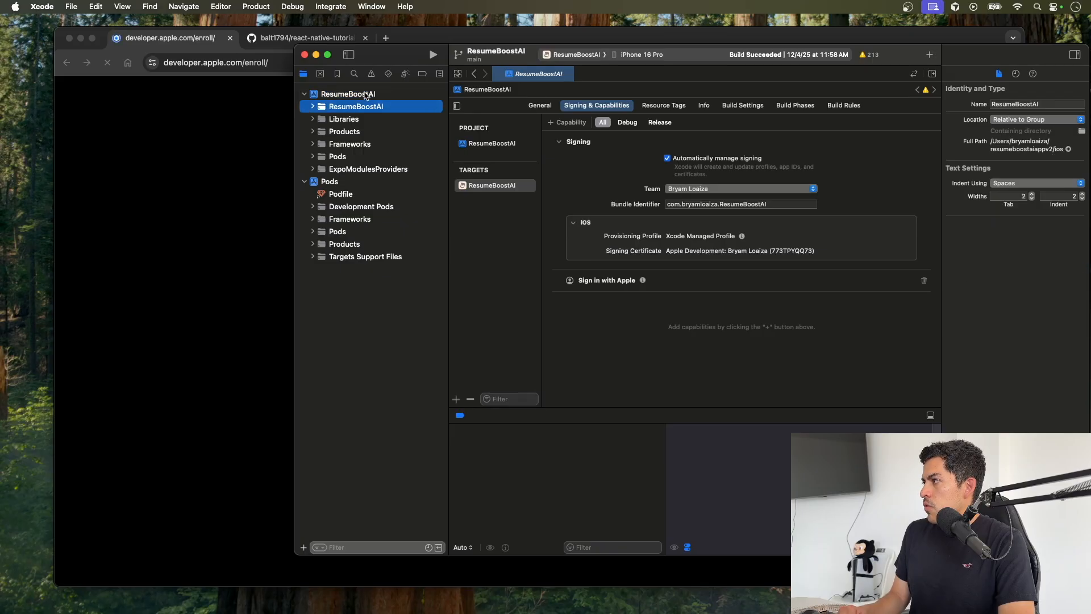
left_click(365, 95)
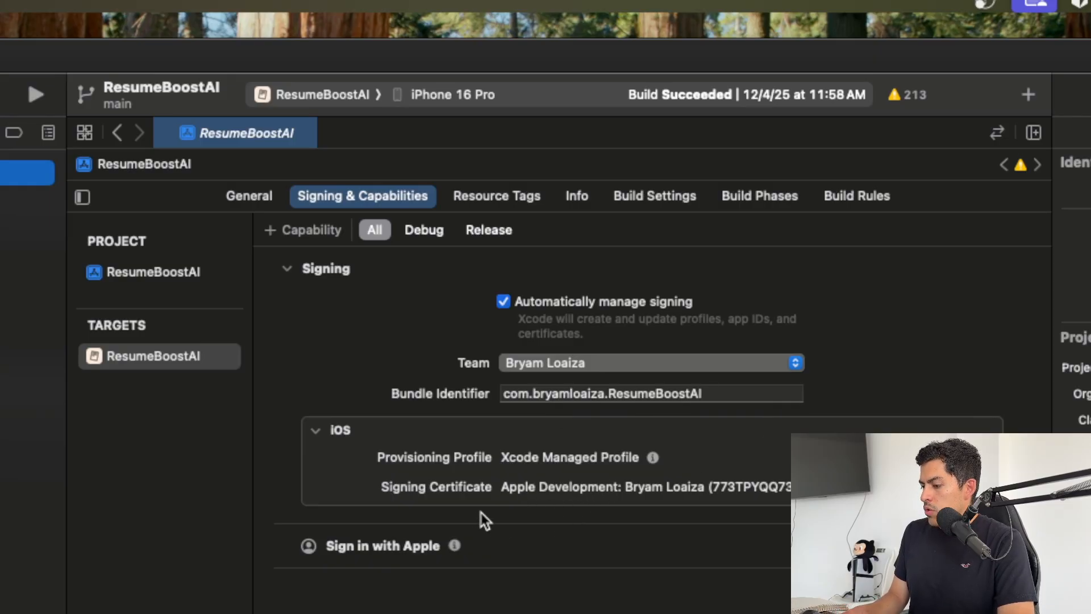
scroll(513, 497, "down", 1)
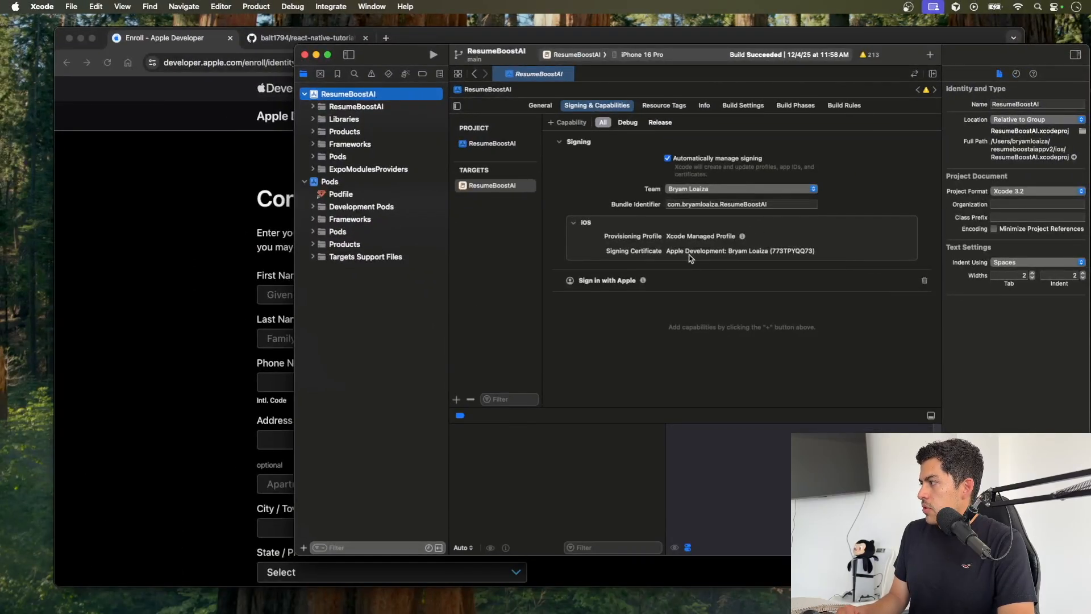
left_click(784, 203)
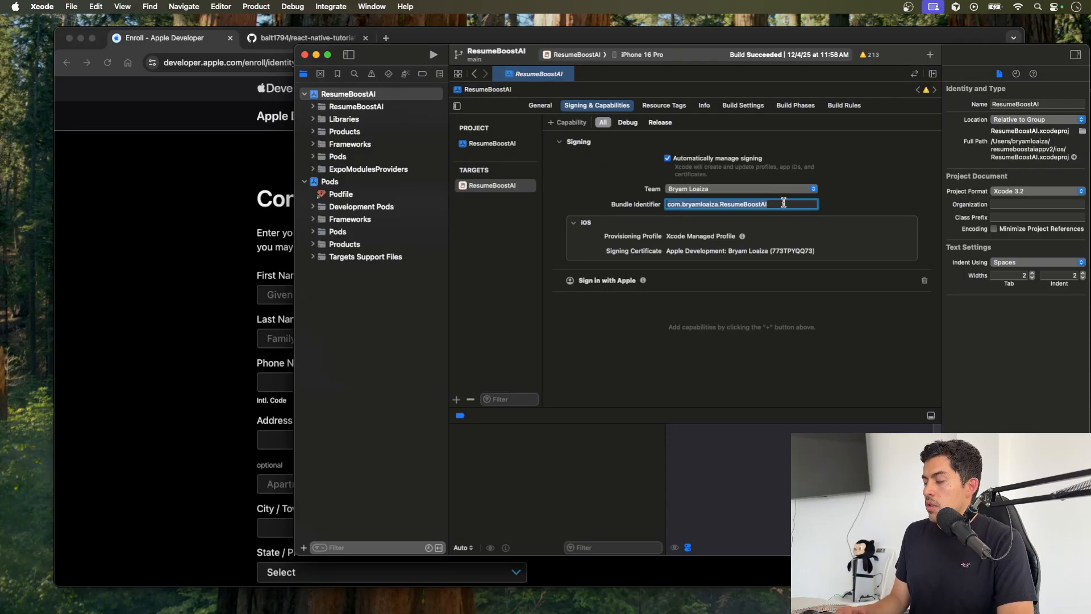
left_click_drag(784, 204, 659, 204)
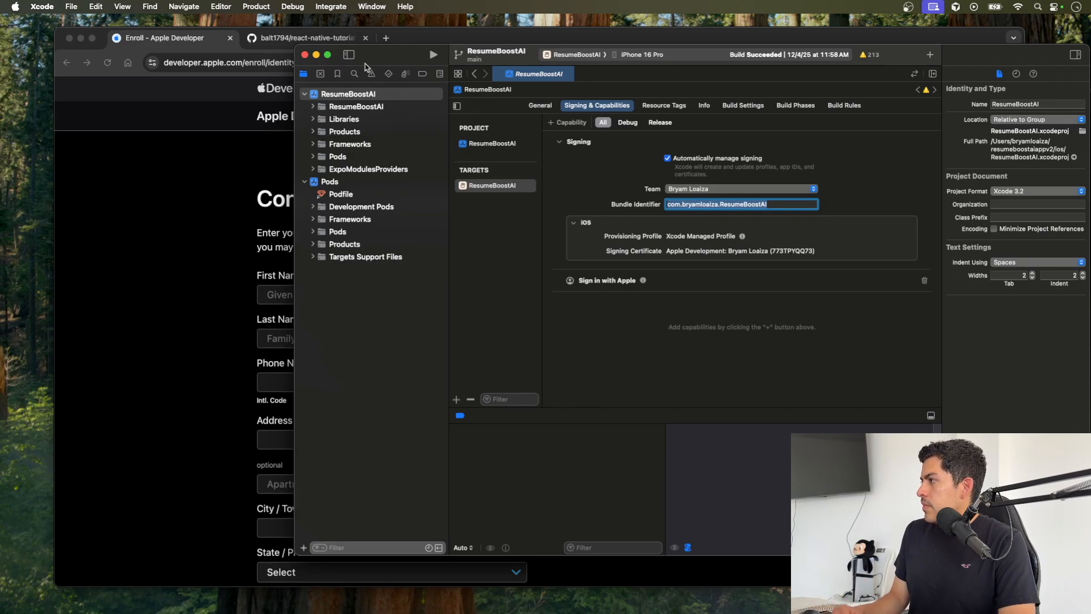
Step: Return to the browser and review the personal information fields required for Apple Developer Program enrollment
left_click(316, 55)
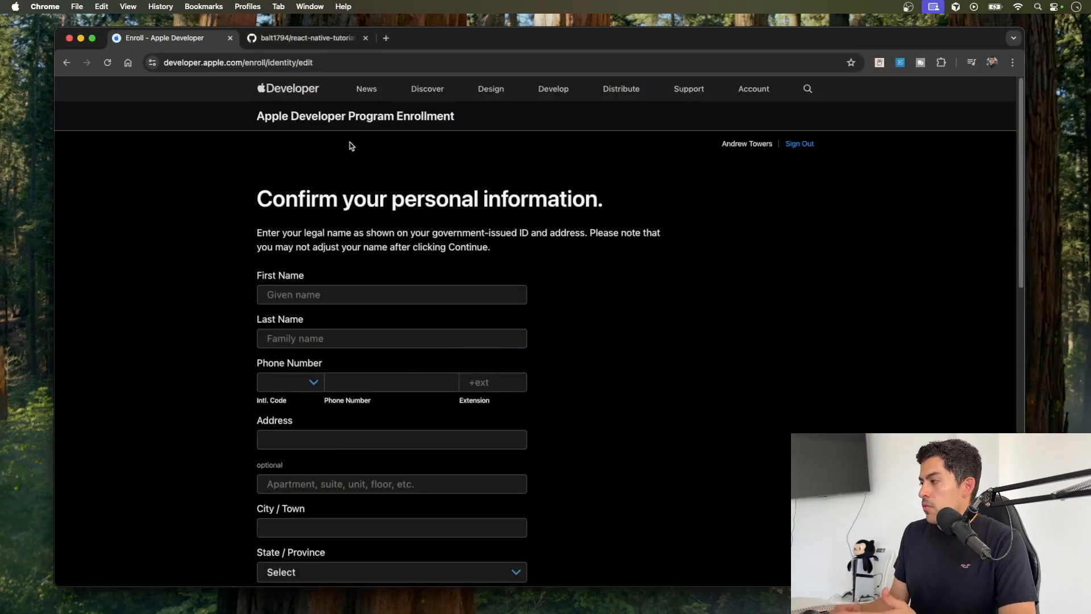
scroll(363, 244, "down", 2)
scroll(353, 378, "down", 4)
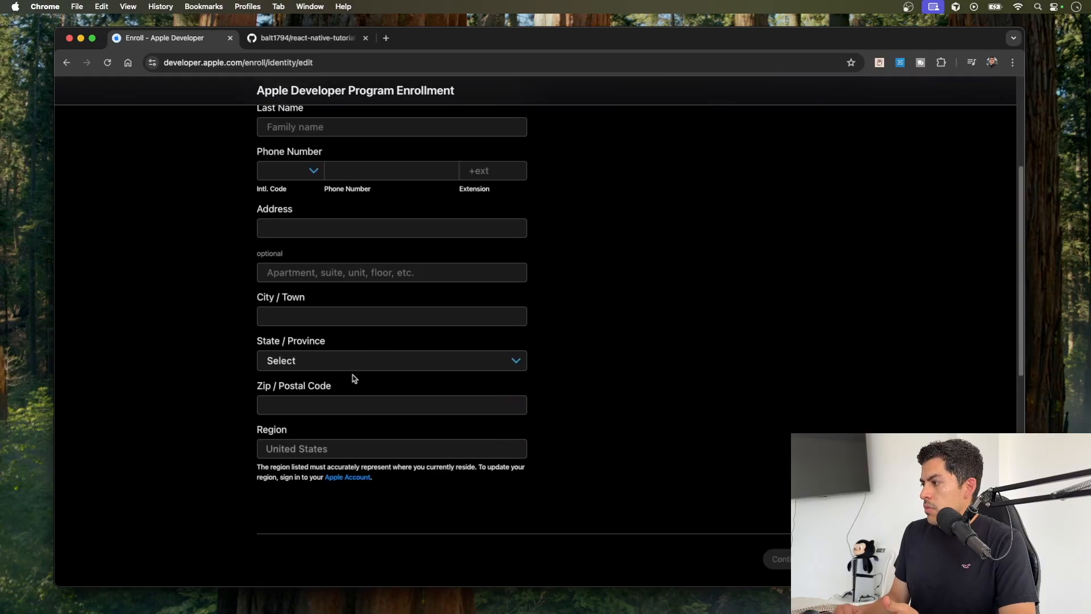
scroll(353, 378, "down", 2)
scroll(723, 392, "up", 8)
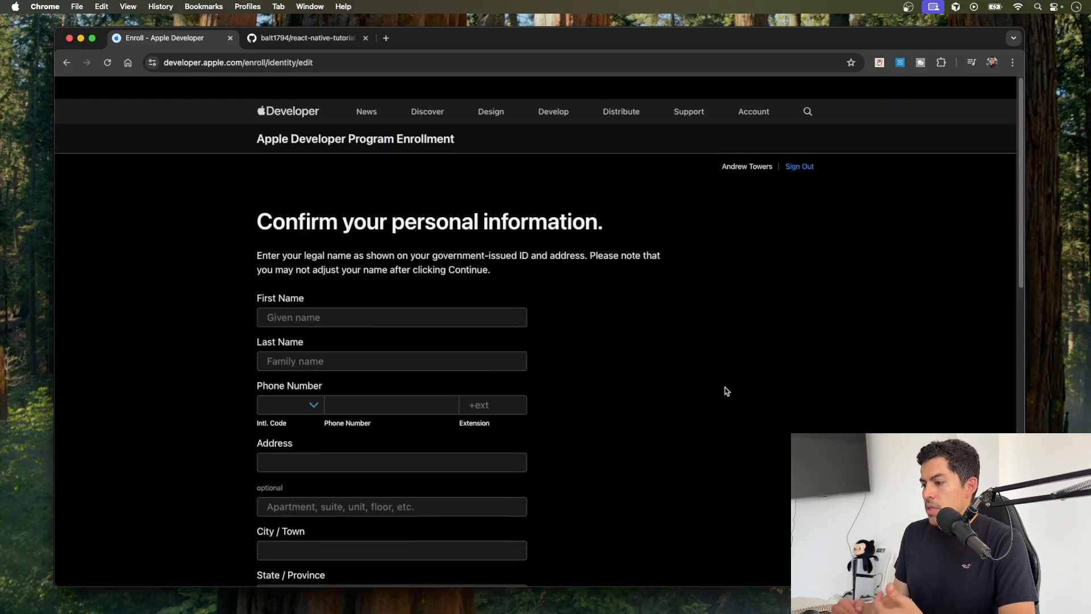
left_click_drag(661, 40, 546, 36)
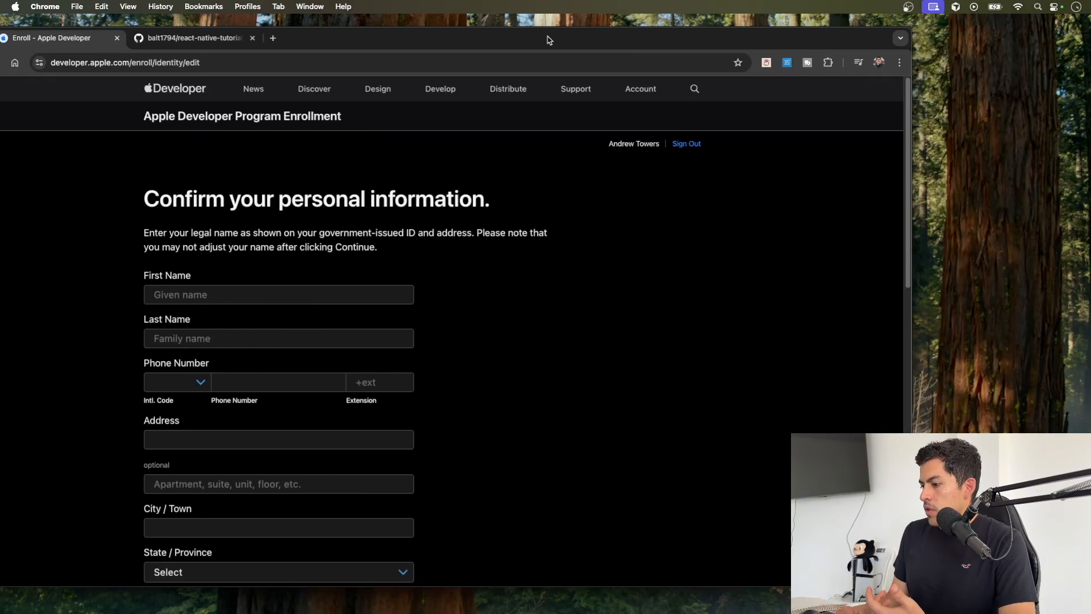
scroll(547, 309, "down", 8)
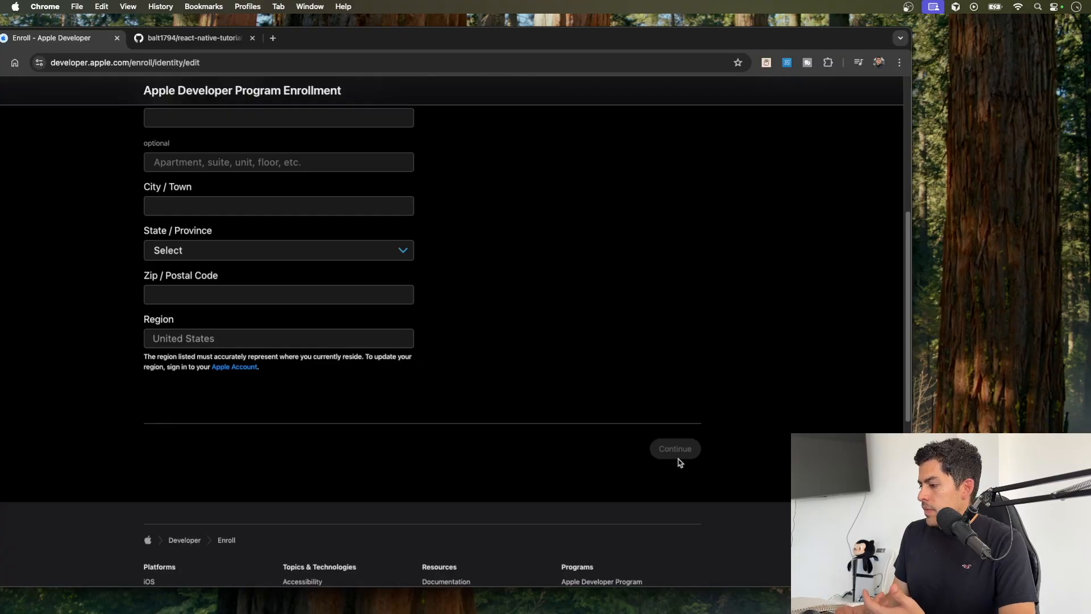
scroll(571, 302, "up", 6)
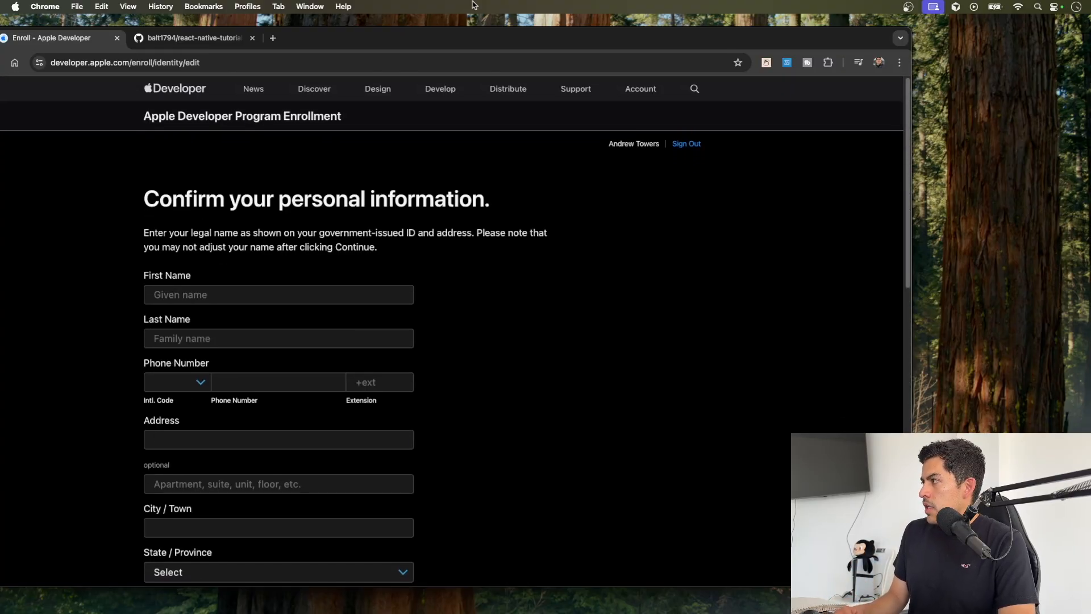
left_click_drag(434, 45, 515, 40)
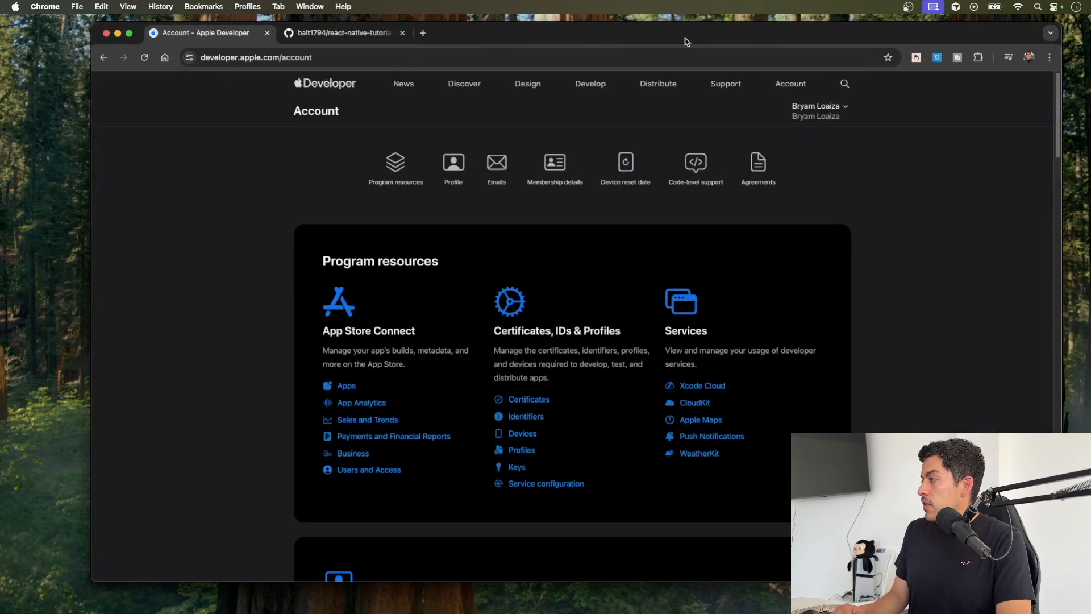
Step: Open the Identifiers list under Certificates, IDs & Profiles in the enrolled developer account
left_click_drag(619, 37, 585, 34)
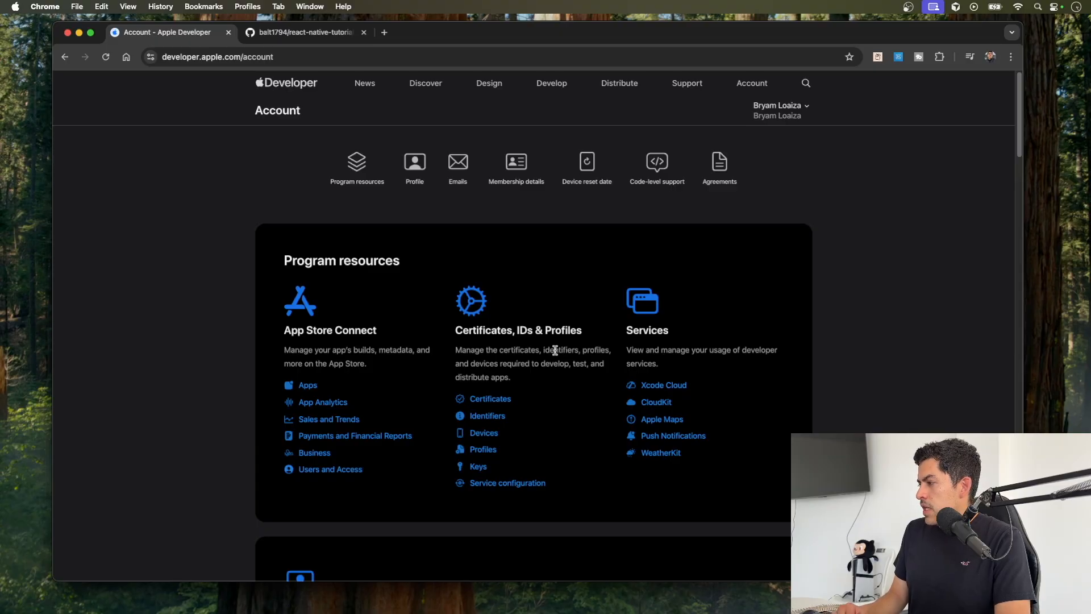
left_click(486, 417)
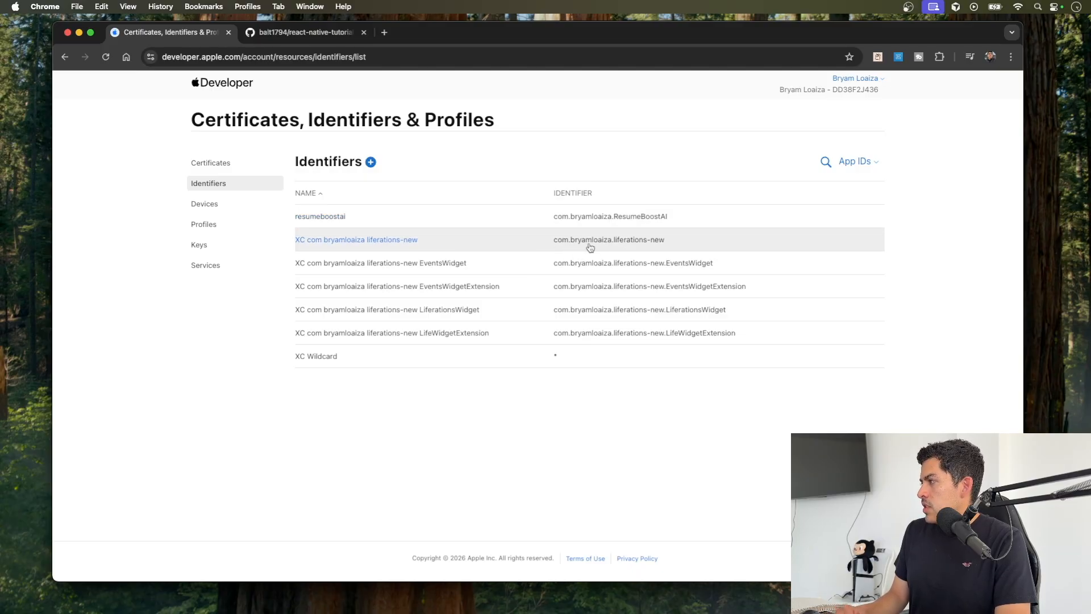
left_click(660, 243)
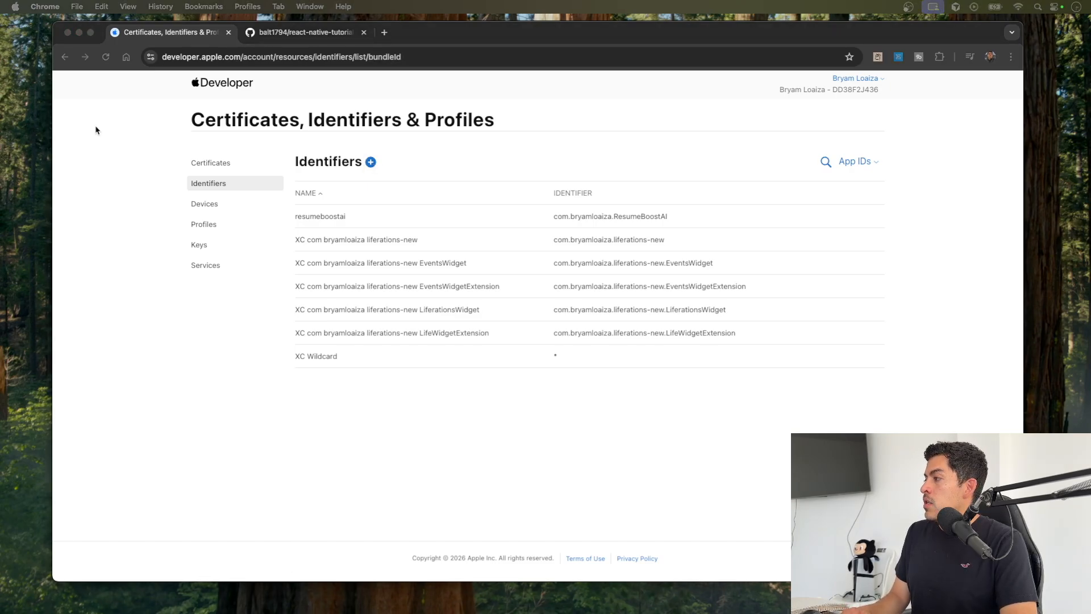
Step: Begin registering a new identifier as an App ID of type App
left_click(371, 162)
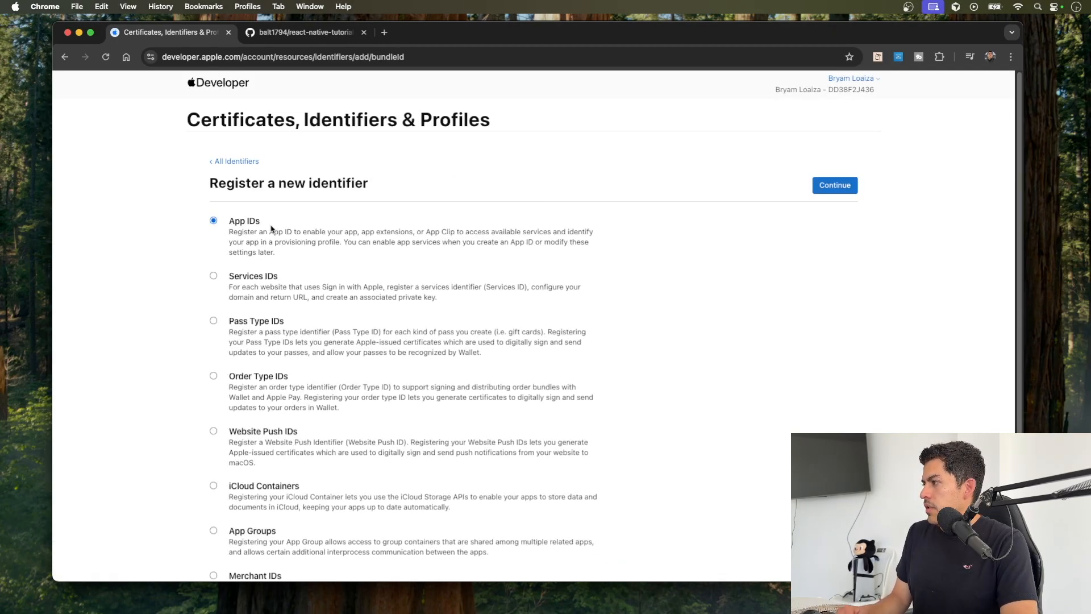
left_click(824, 186)
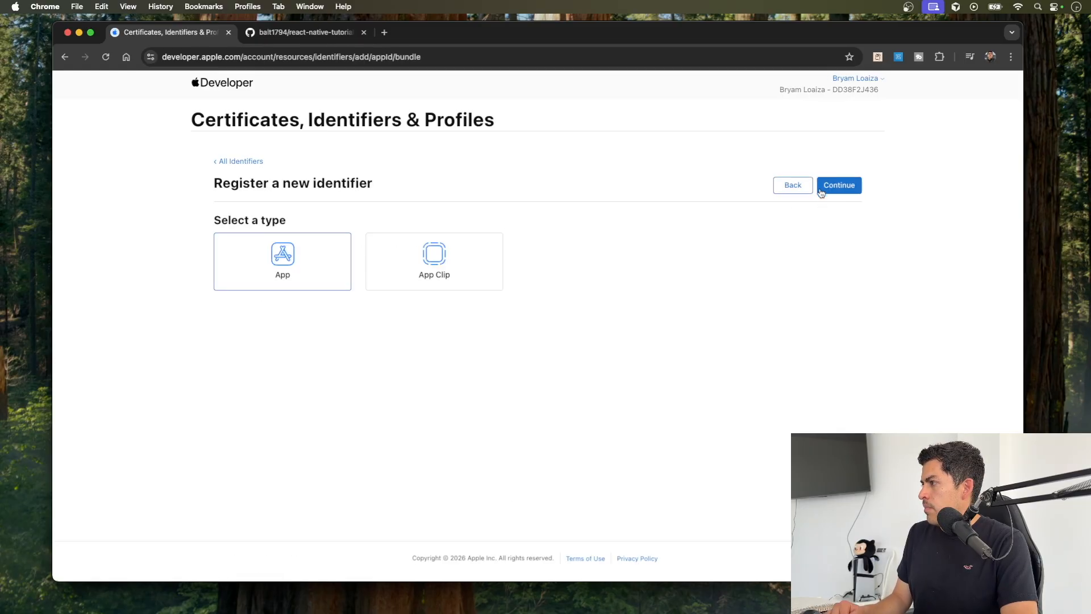
left_click(821, 193)
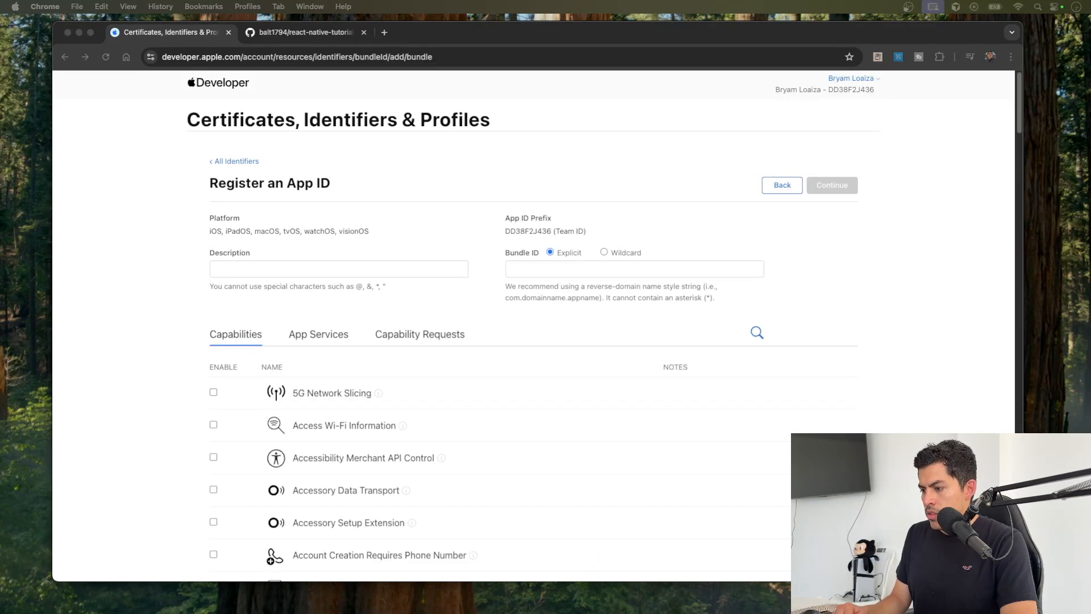
Step: Enter "Alt Text Generator App" as the description of the new App ID
left_click(377, 267)
type("Alt Text Gener")
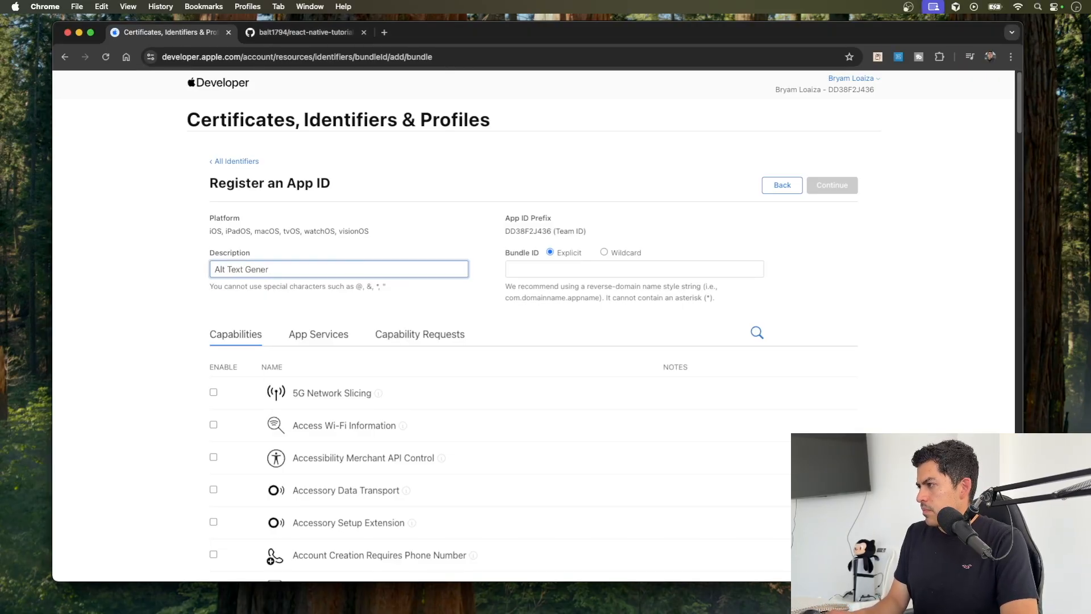
type("ator App")
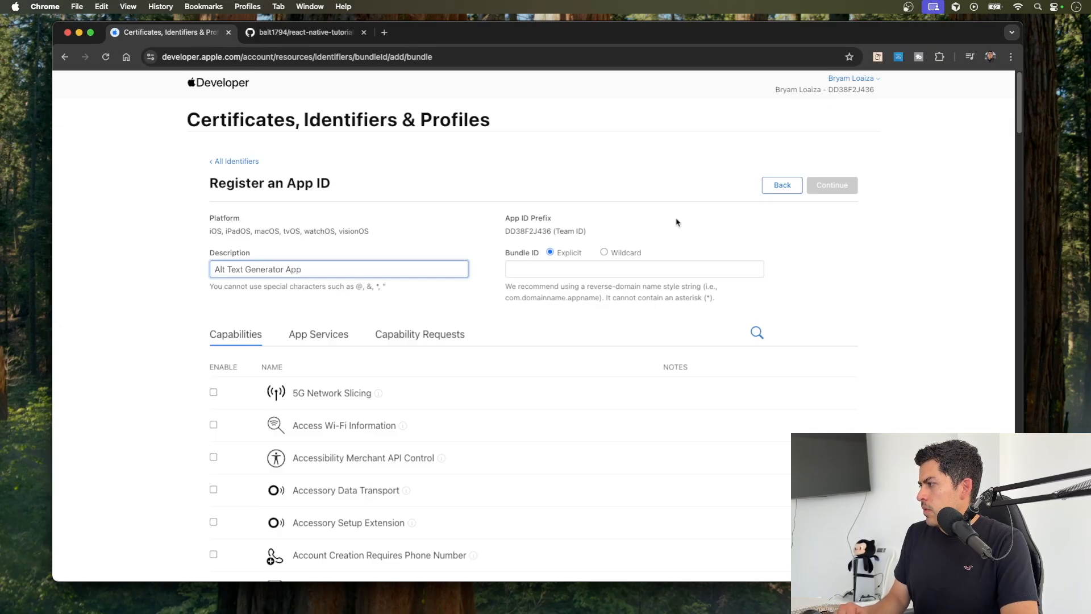
Step: Enter an explicit bundle ID in reverse-domain style: com, the developer's name, and AltTextGeneratorAI
left_click(546, 267)
type("com.")
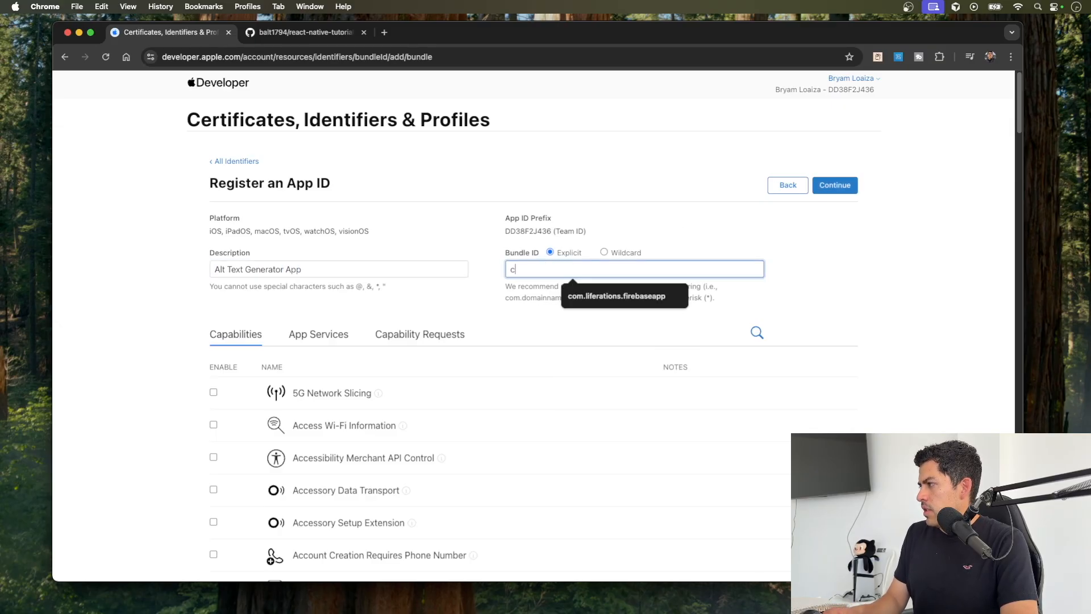
left_click(579, 285)
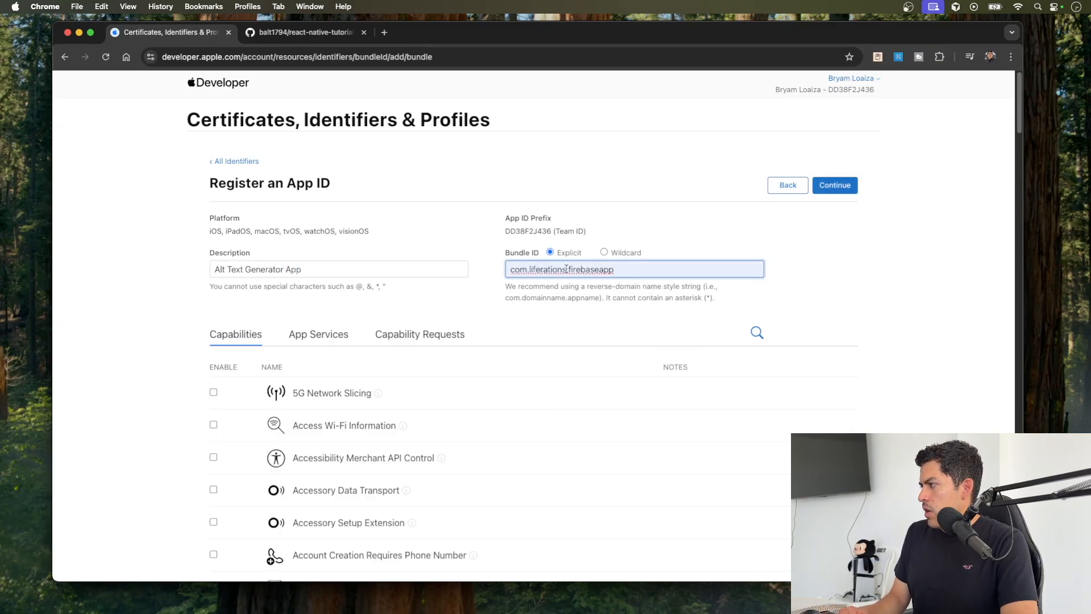
left_click_drag(622, 268, 528, 269)
type("l")
type("br")
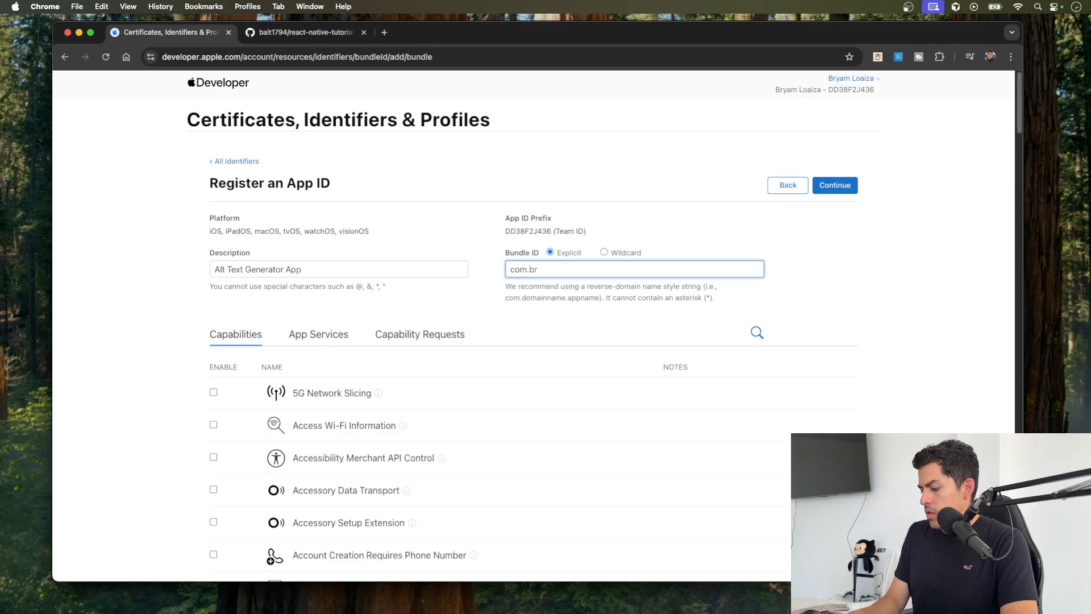
type("yamloaiza")
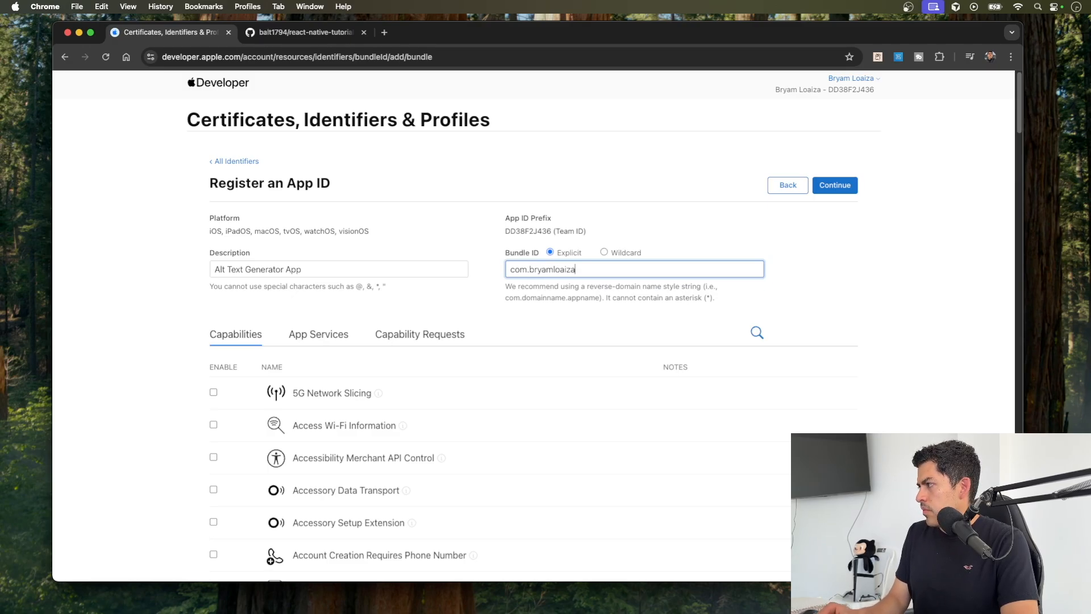
type(".")
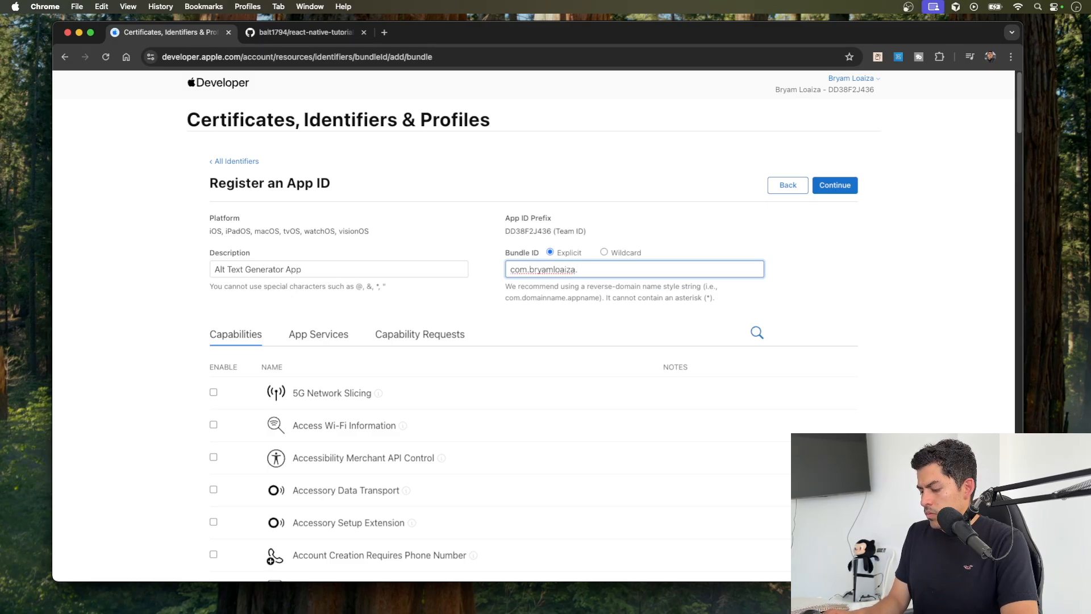
type("AL")
type("tTextGeber")
key("BackSpace")
key("BackSpace")
key("BackSpace")
type("neratorAI")
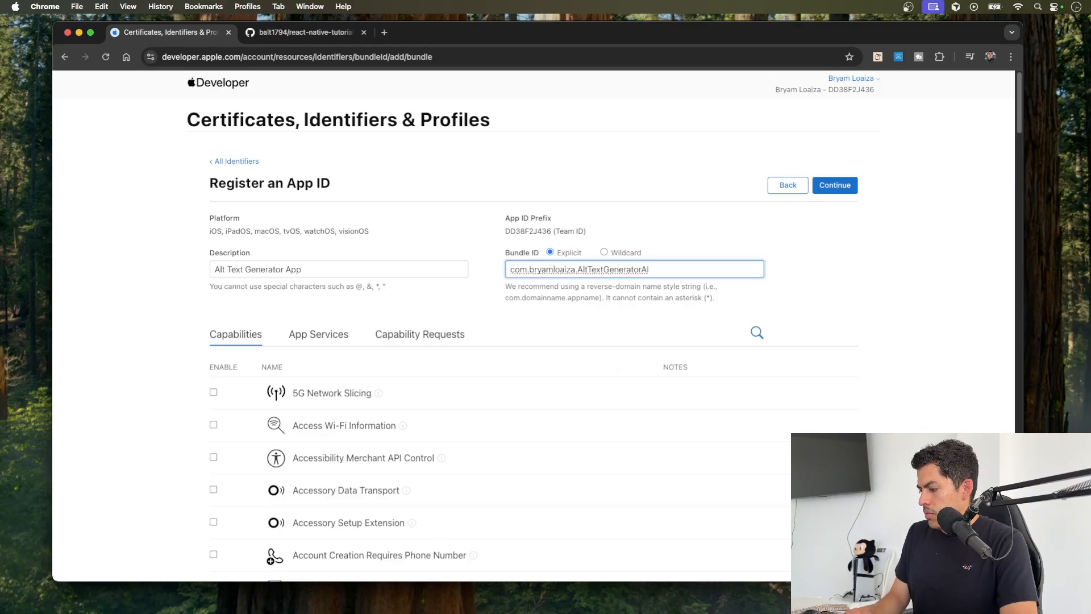
Step: Check the AltTextGenerator project's bundle identifier in Xcode, and shorten the bundle ID ending in the browser form to AltTextGenerator
key("super+Tab")
key("super+Tab")
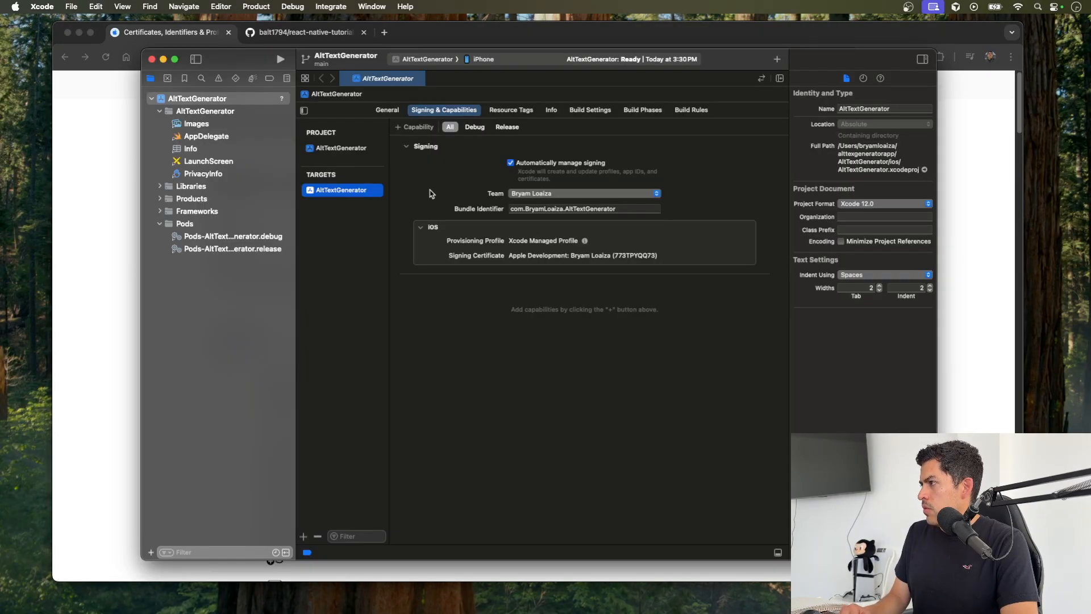
key("super+Tab")
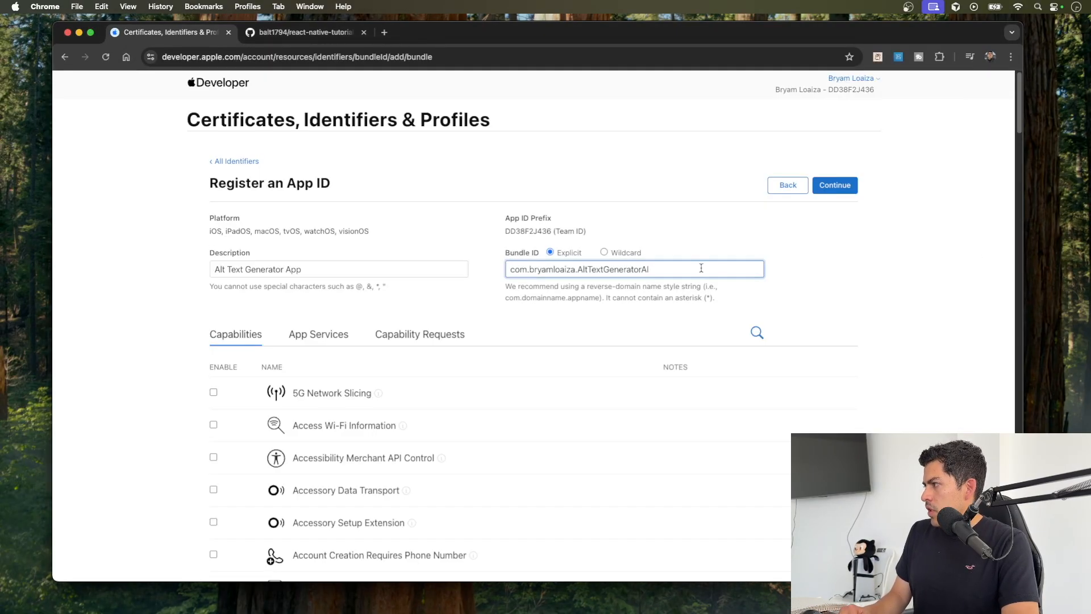
key("BackSpace")
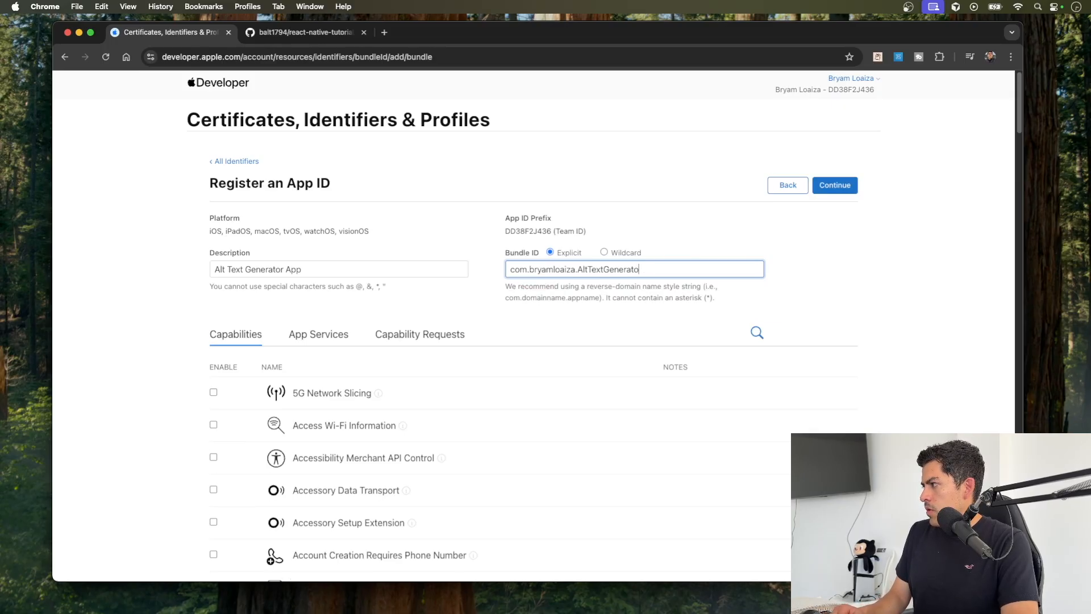
left_click(587, 334)
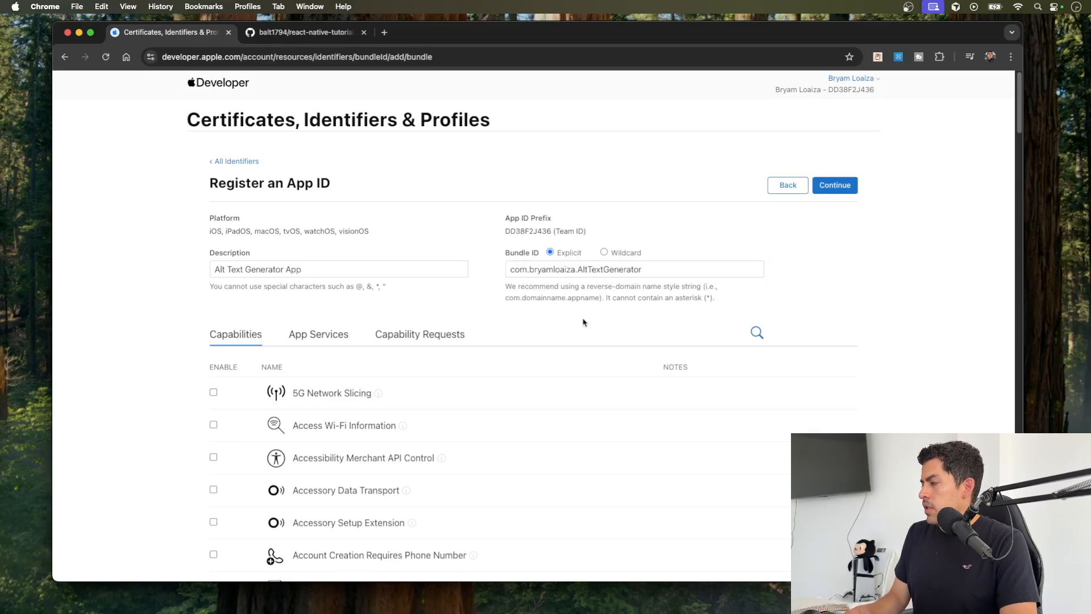
Step: Copy the bundle ID from the App ID form into the AltTextGenerator target's Bundle Identifier in Xcode, then return to the browser form
left_click_drag(656, 270, 506, 273)
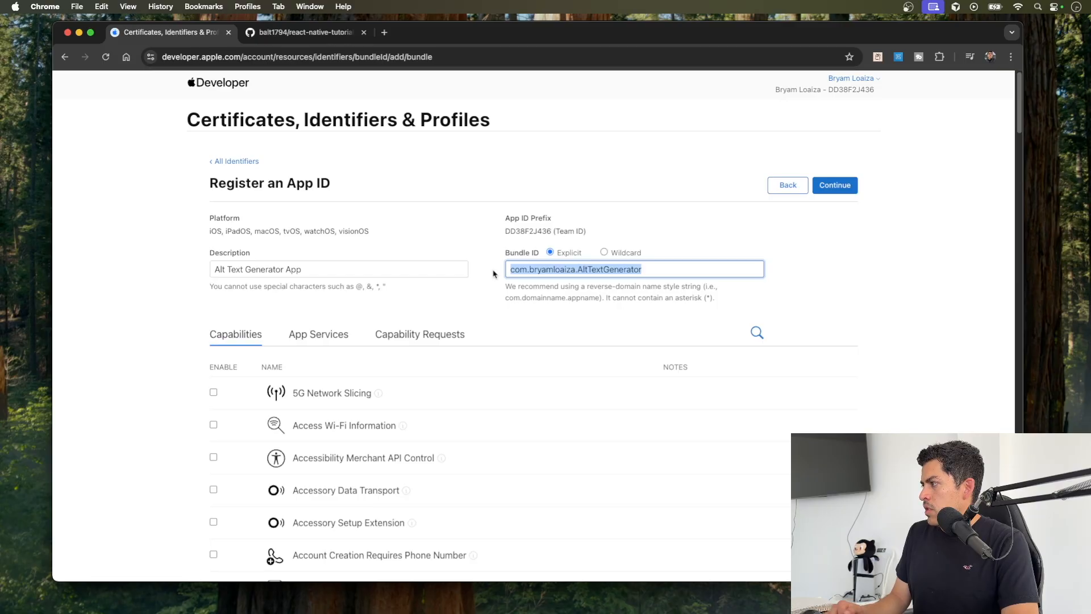
key("Left")
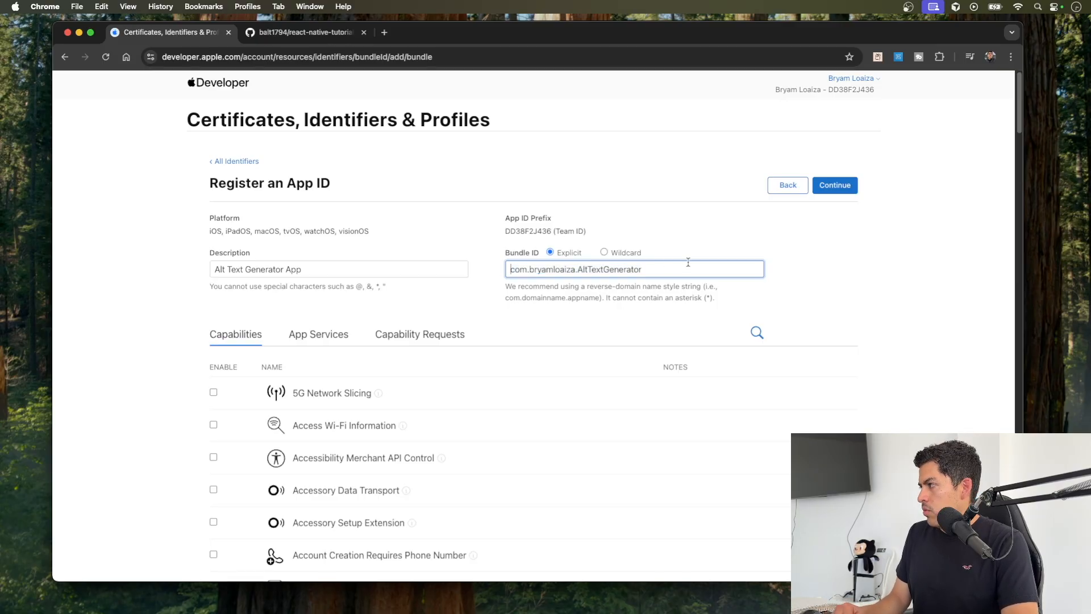
left_click_drag(653, 272, 505, 271)
key("super+c")
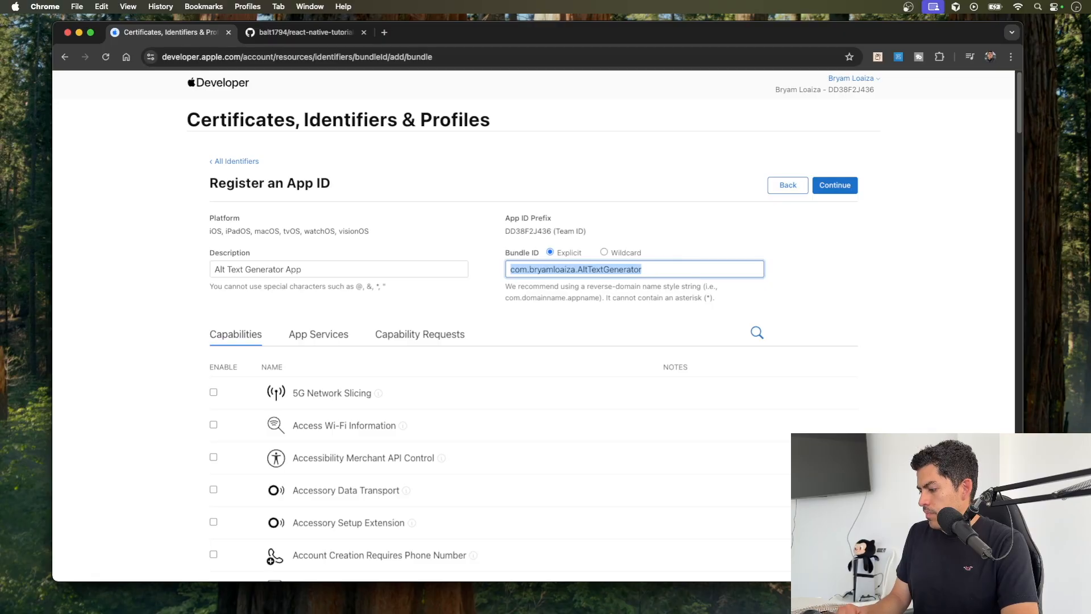
key("super+Tab")
left_click(616, 210)
key("super+v")
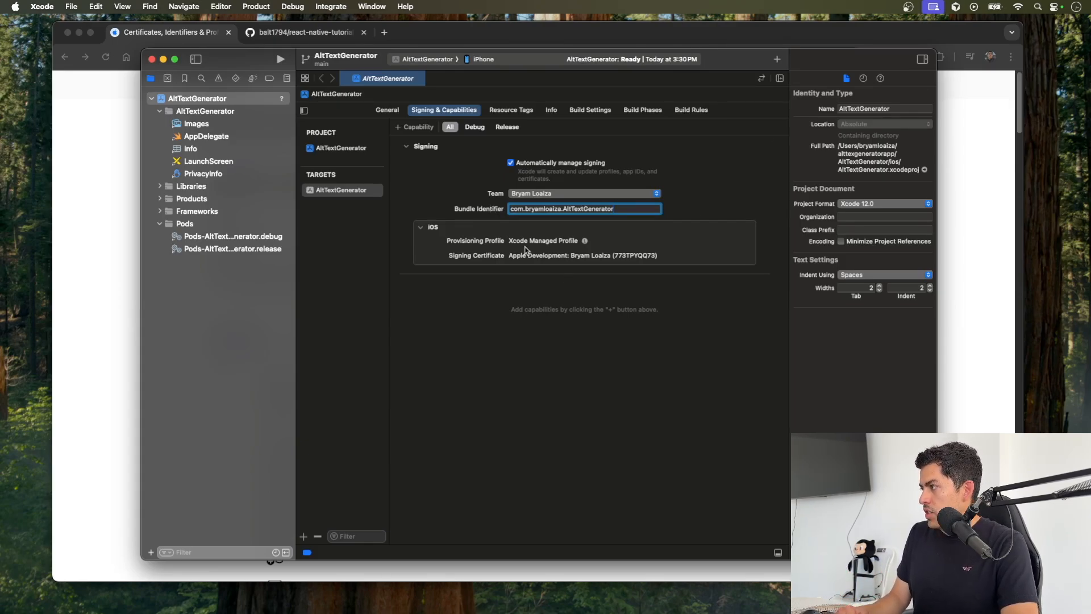
left_click(181, 98)
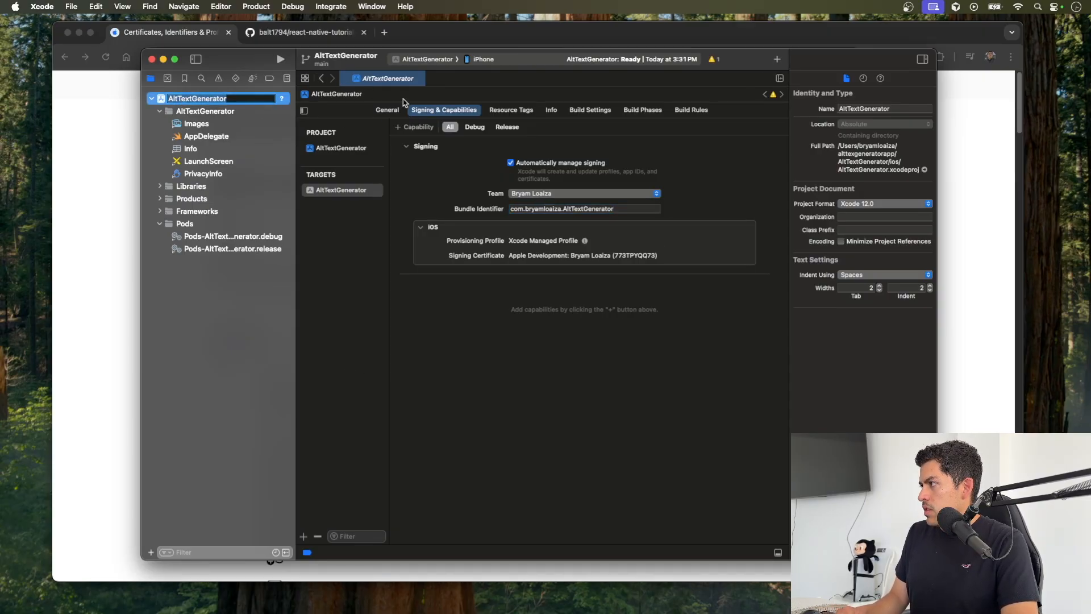
left_click(533, 210)
left_click(533, 210)
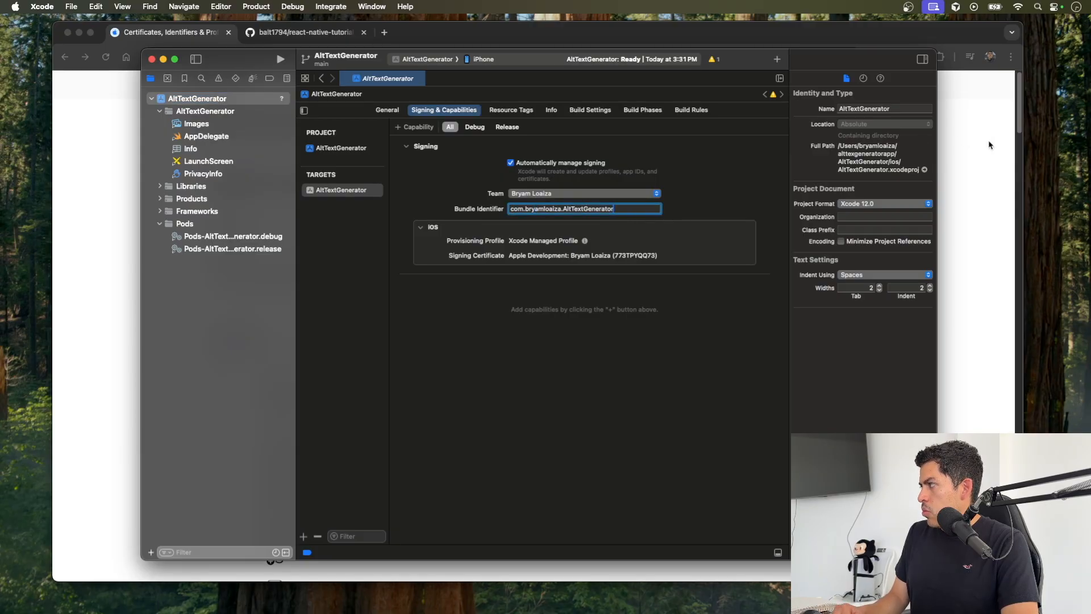
left_click(1010, 156)
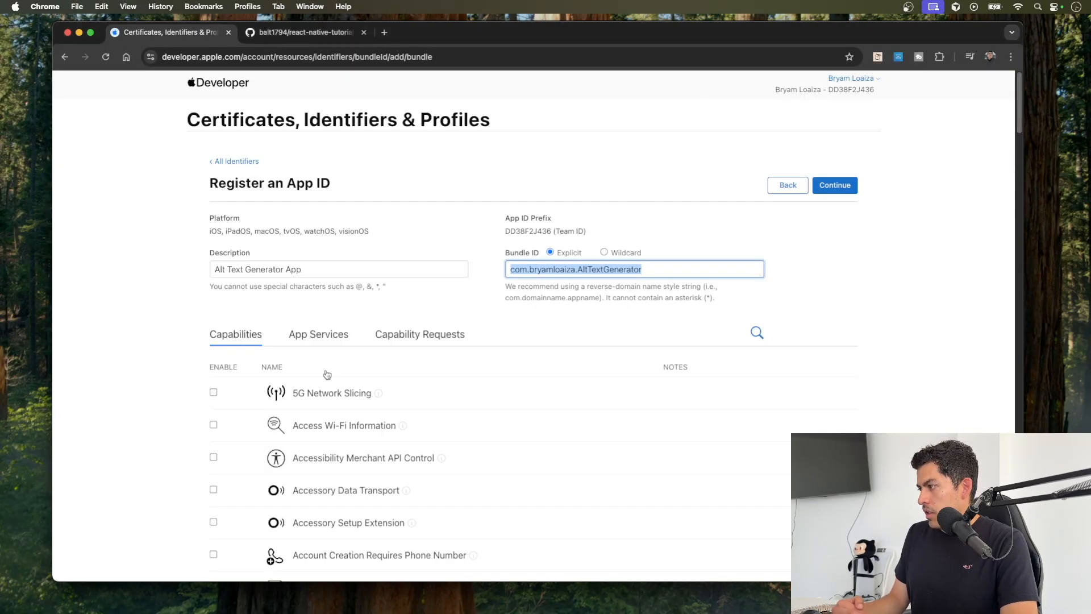
Step: Find the Sign In with Apple capability by searching for "sign in" and enable it for the new App ID
scroll(327, 374, "down", 6)
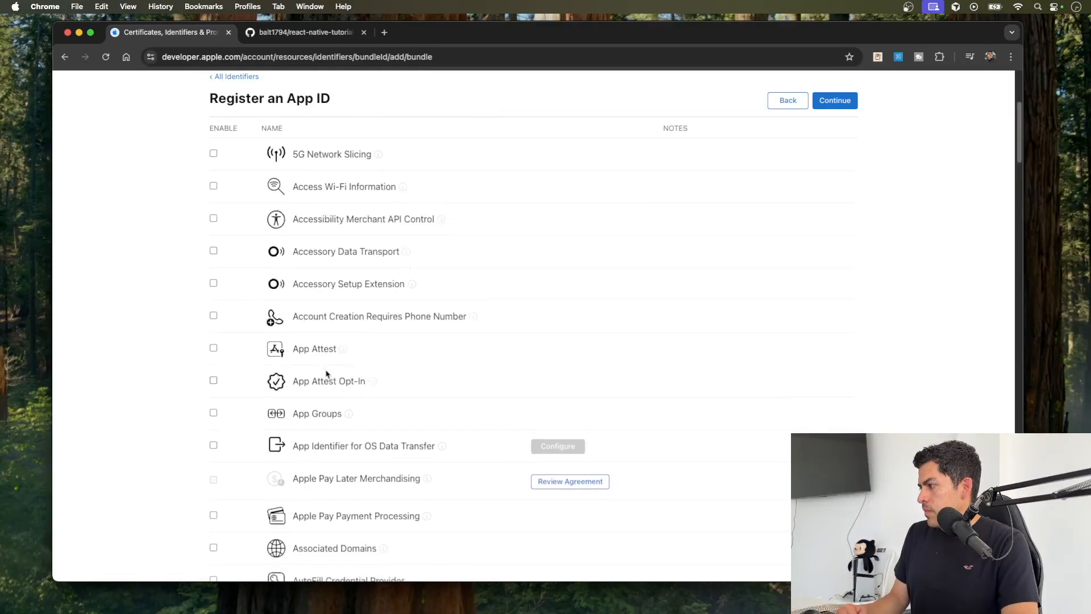
scroll(327, 374, "up", 6)
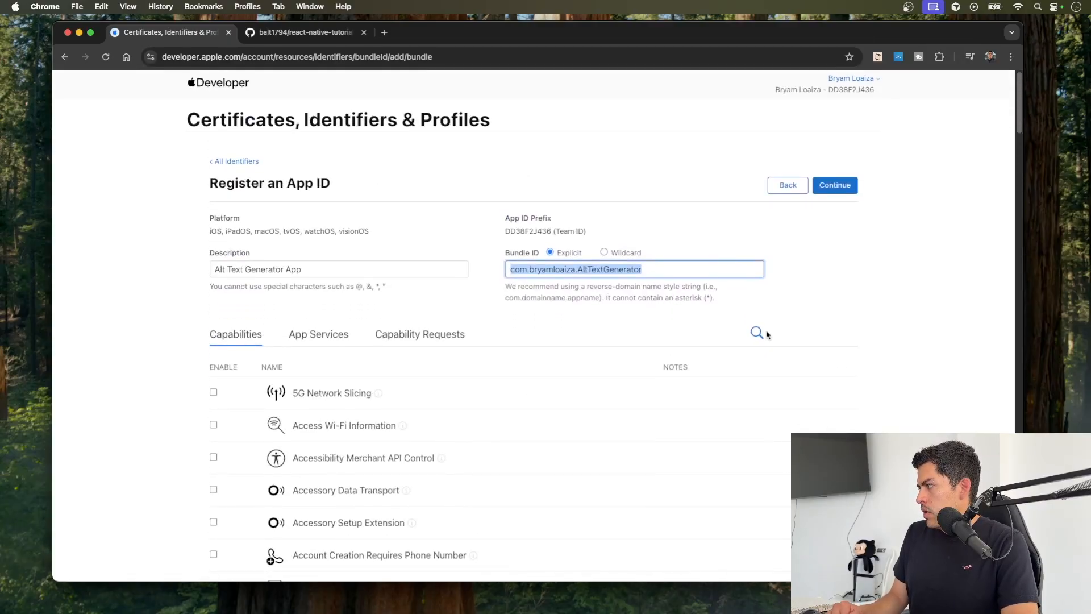
left_click(755, 334)
type("sign in")
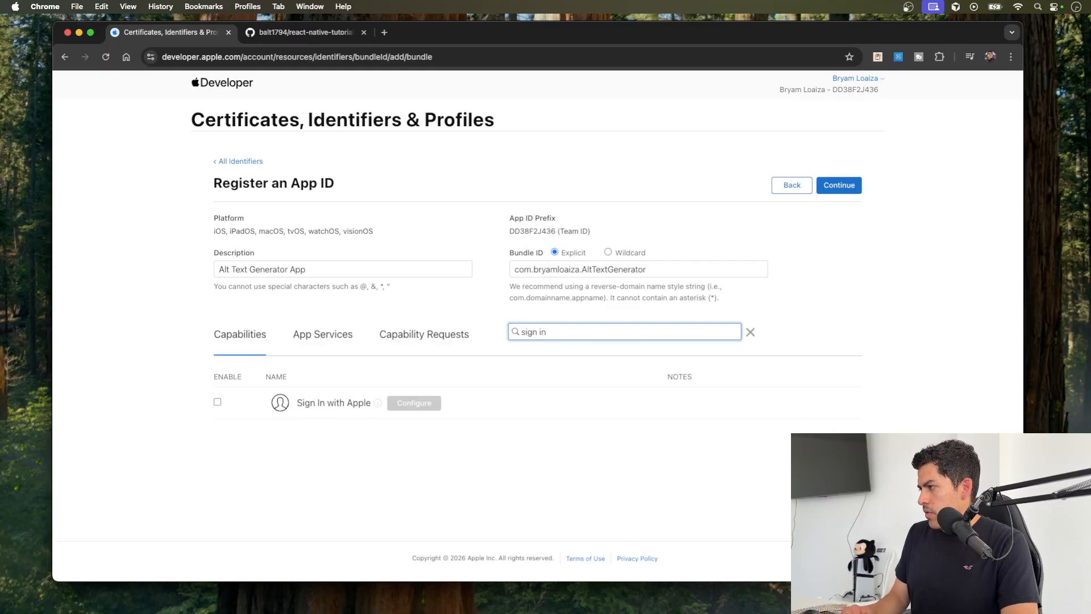
left_click(217, 402)
Step: Filter the capabilities by "push", enable Push Notifications, and clear the search filter
left_click(533, 328)
triple_click(533, 328)
type("push")
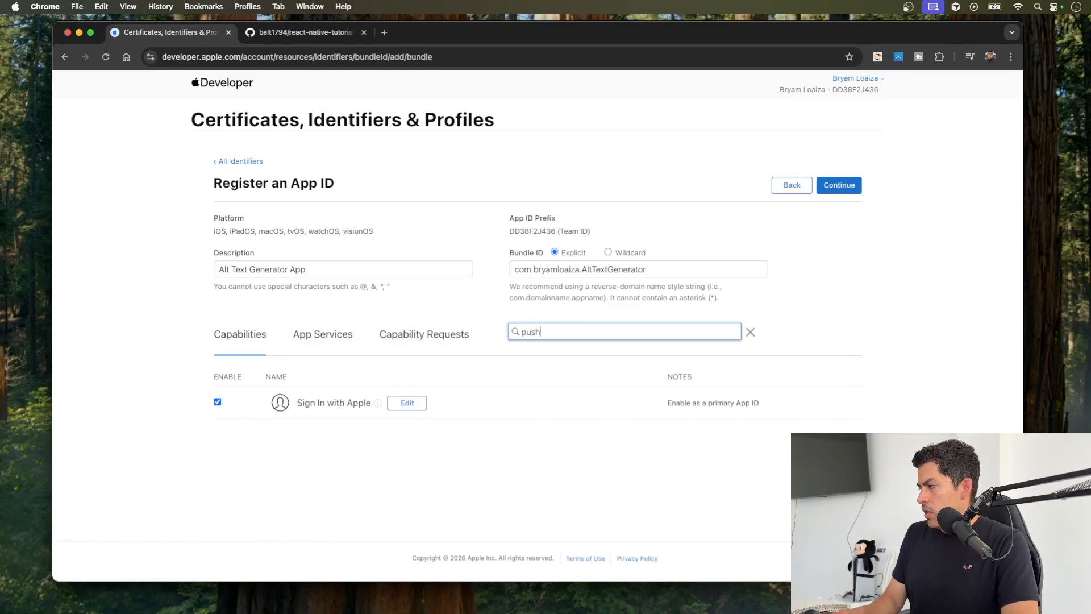
left_click(217, 442)
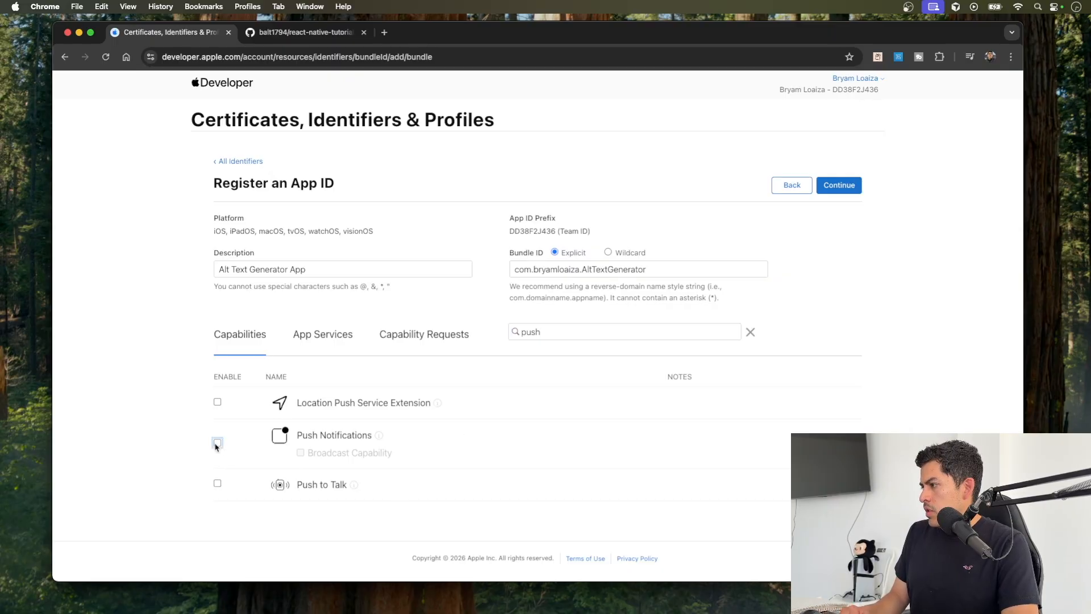
left_click(544, 334)
key("super+a")
key("BackSpace")
Step: Look over the App Services and Capability Requests, and submit and register the App ID after checking its bundle ID
scroll(666, 293, "down", 5)
scroll(666, 293, "up", 5)
left_click(320, 333)
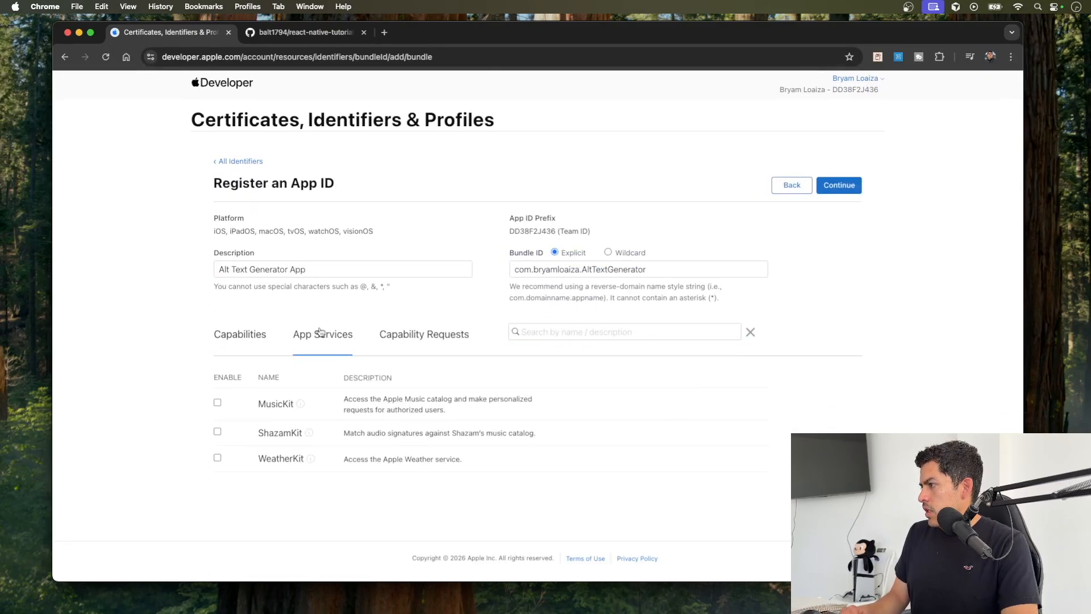
left_click(386, 334)
left_click(238, 339)
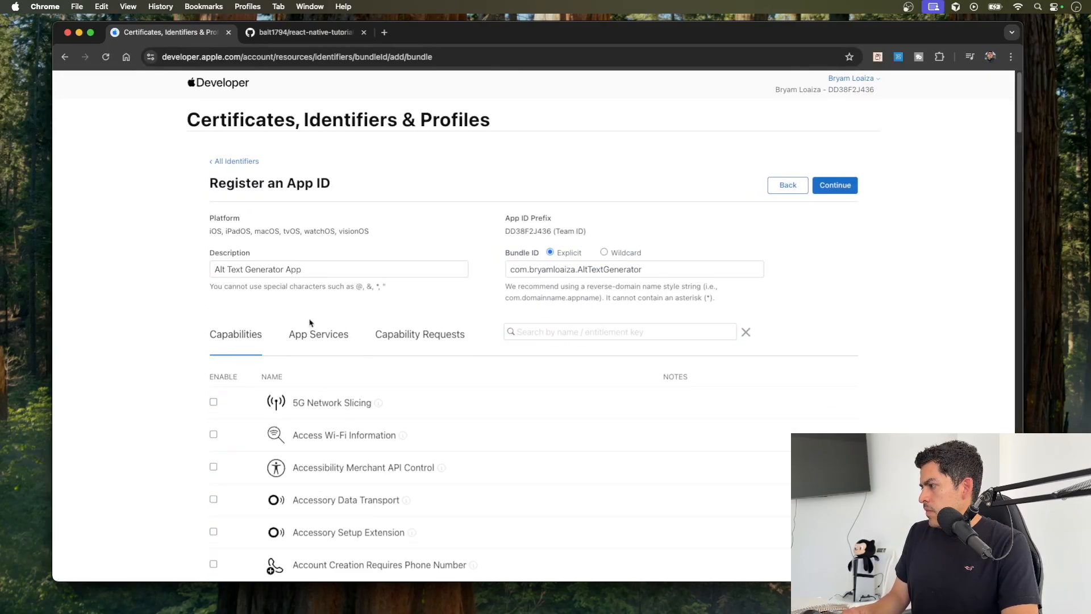
left_click(835, 185)
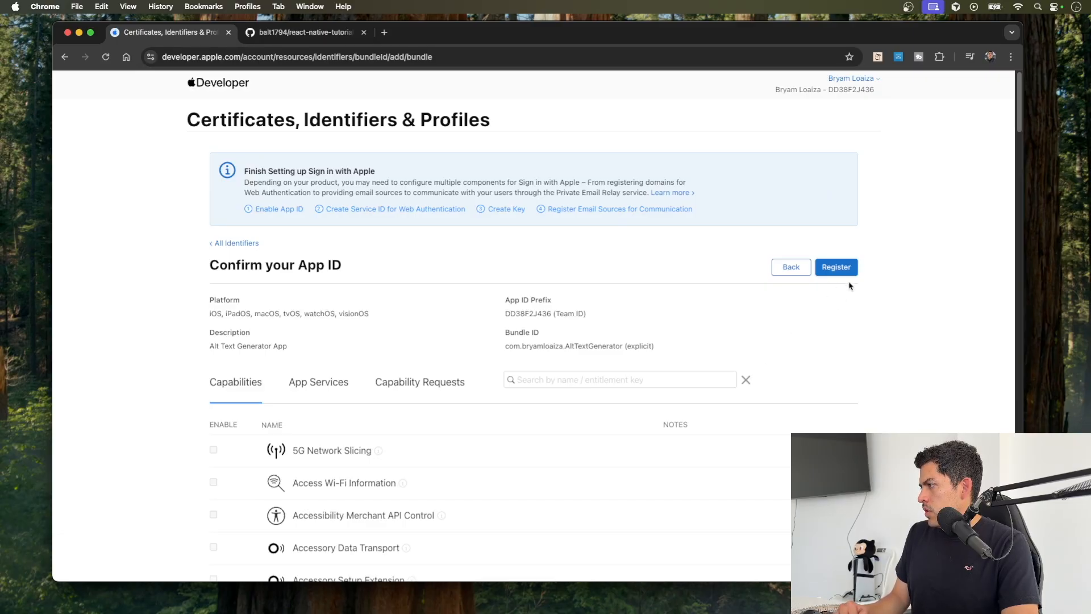
left_click_drag(652, 346, 495, 351)
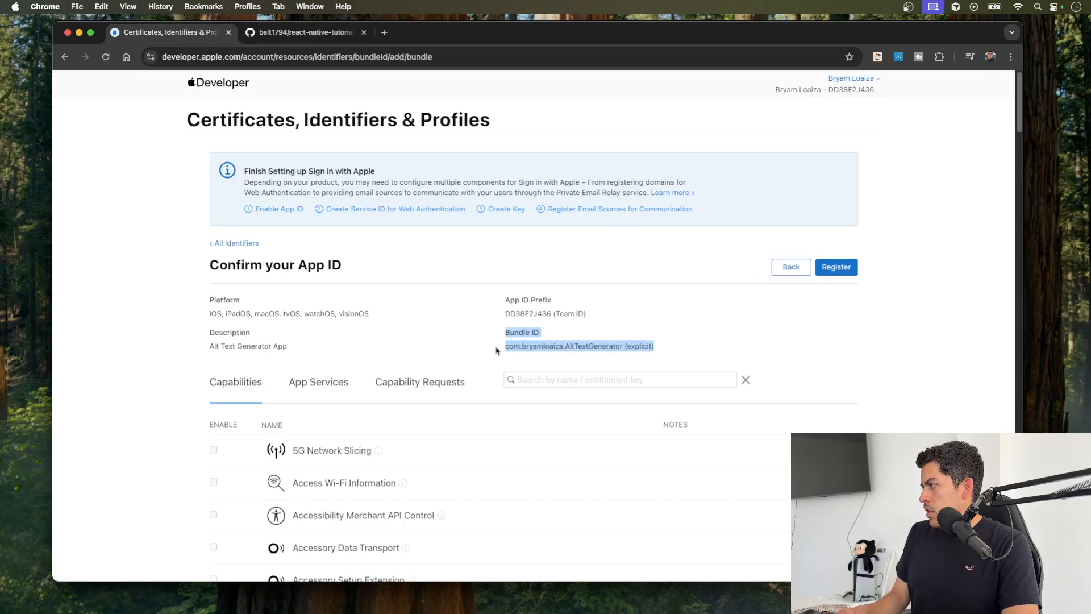
left_click(529, 356)
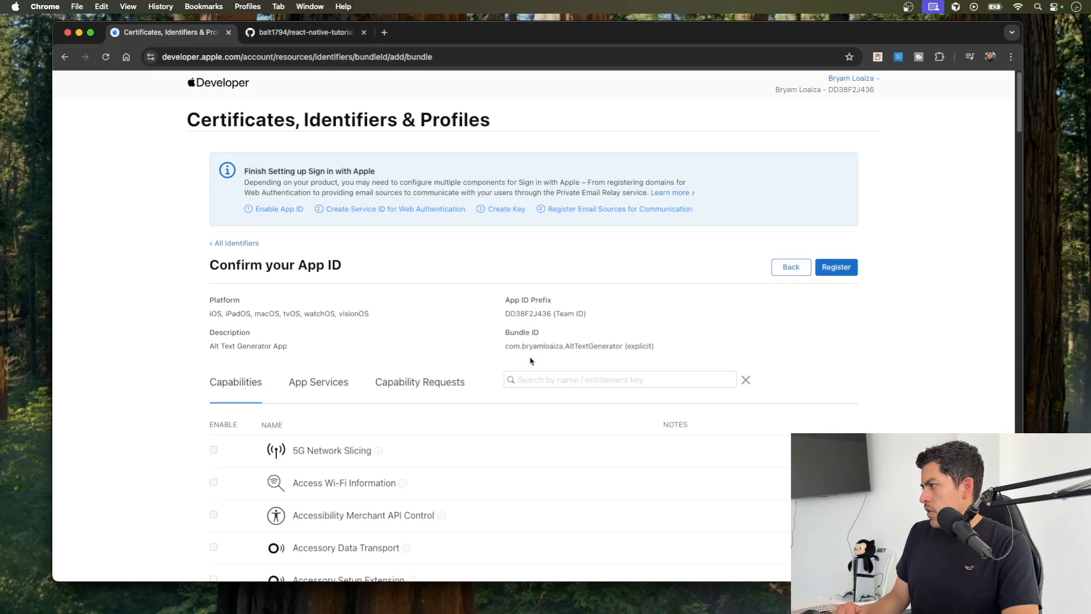
left_click(843, 270)
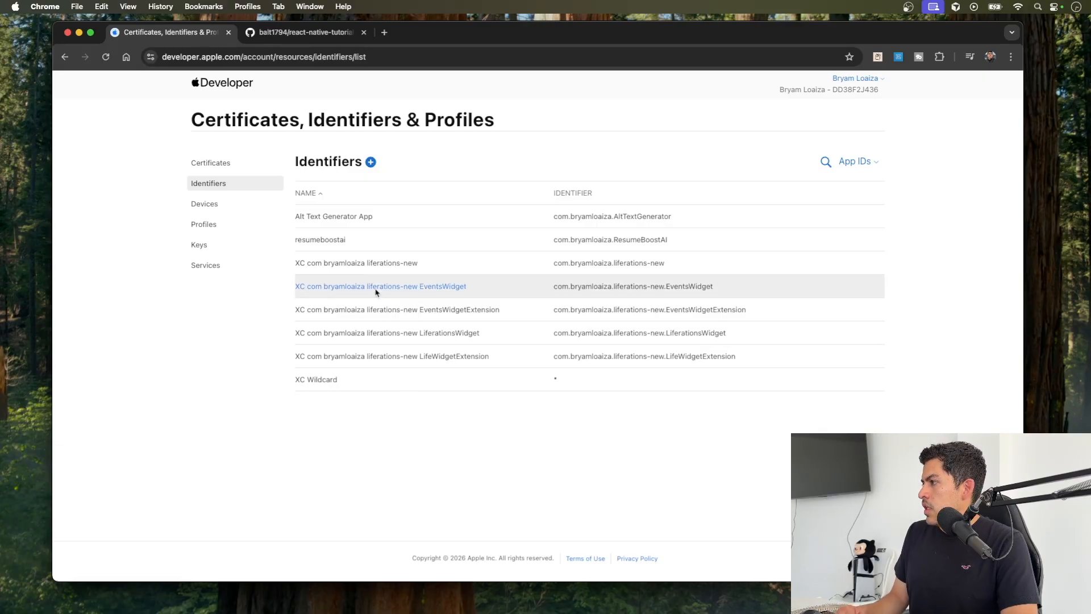
Step: Open the Alt Text Generator App identifier from the list and check the bundle ID in its configuration
left_click(332, 220)
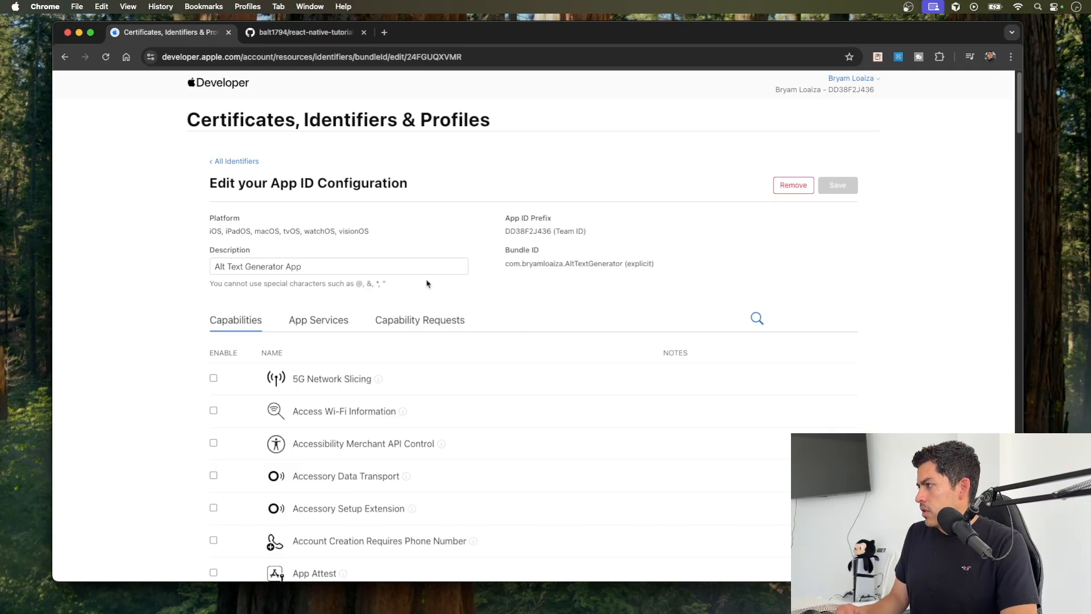
left_click_drag(654, 289, 552, 218)
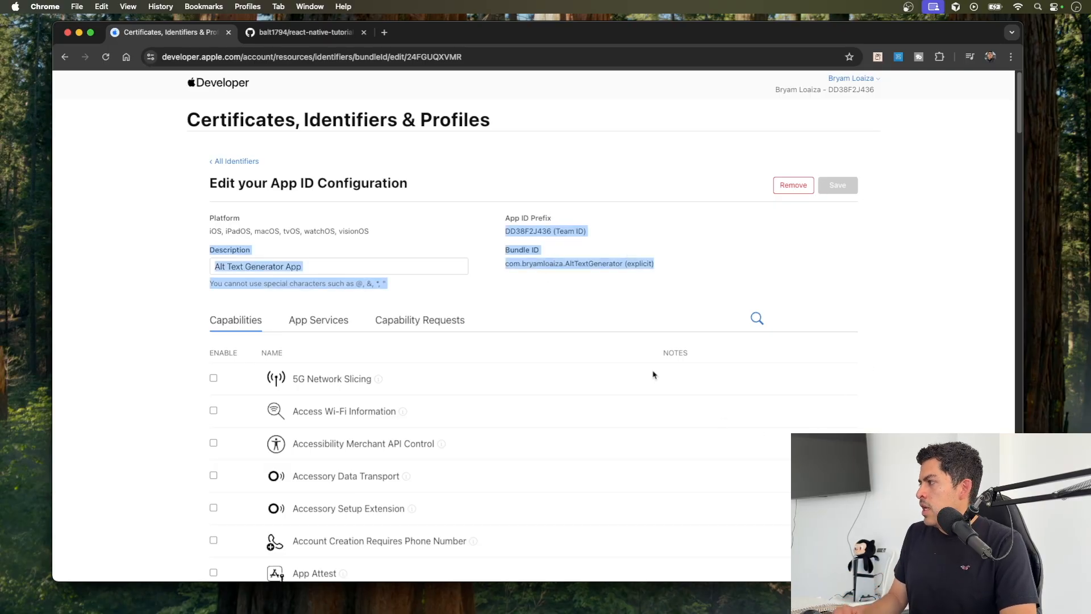
left_click(602, 288)
left_click_drag(621, 263, 506, 264)
left_click(566, 308)
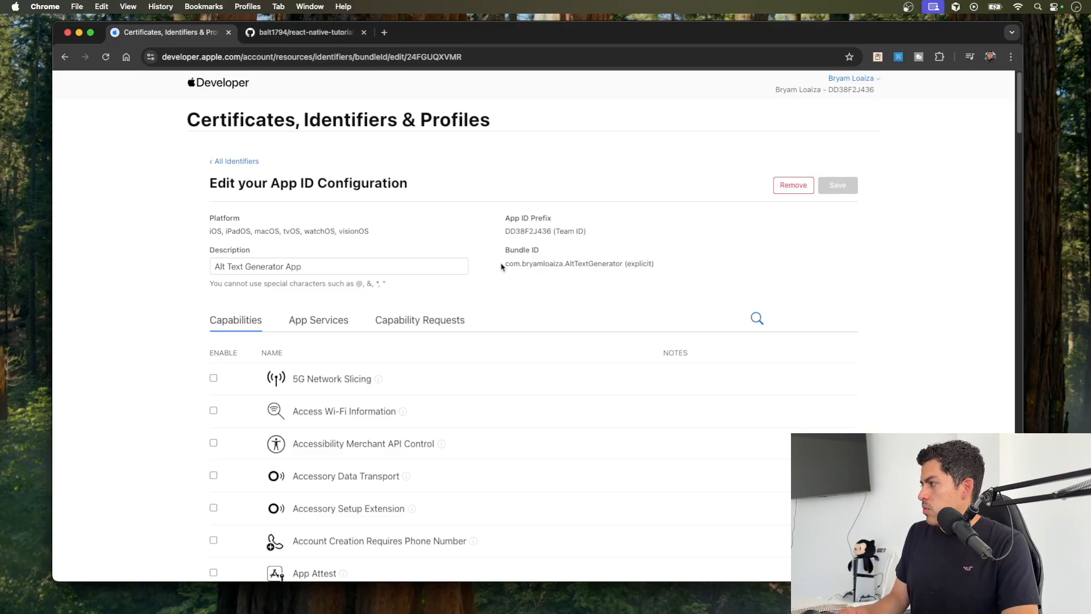
left_click_drag(503, 264, 718, 275)
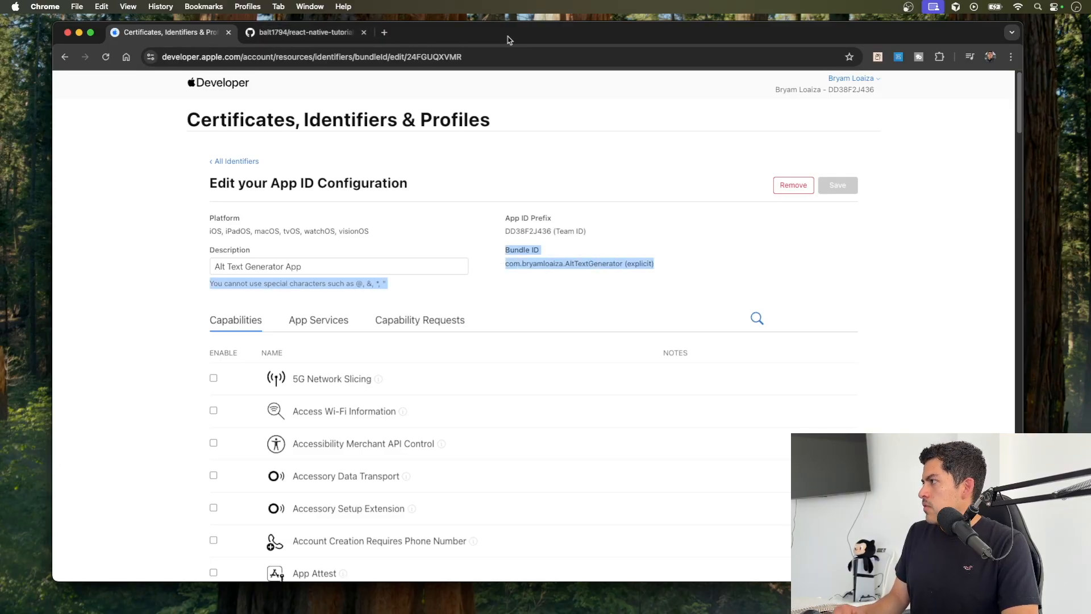
Step: Compare the registered bundle ID with the AltTextGenerator target's bundle identifier in Xcode, viewing both its signing and general settings
left_click_drag(505, 38, 505, 137)
left_click(817, 74)
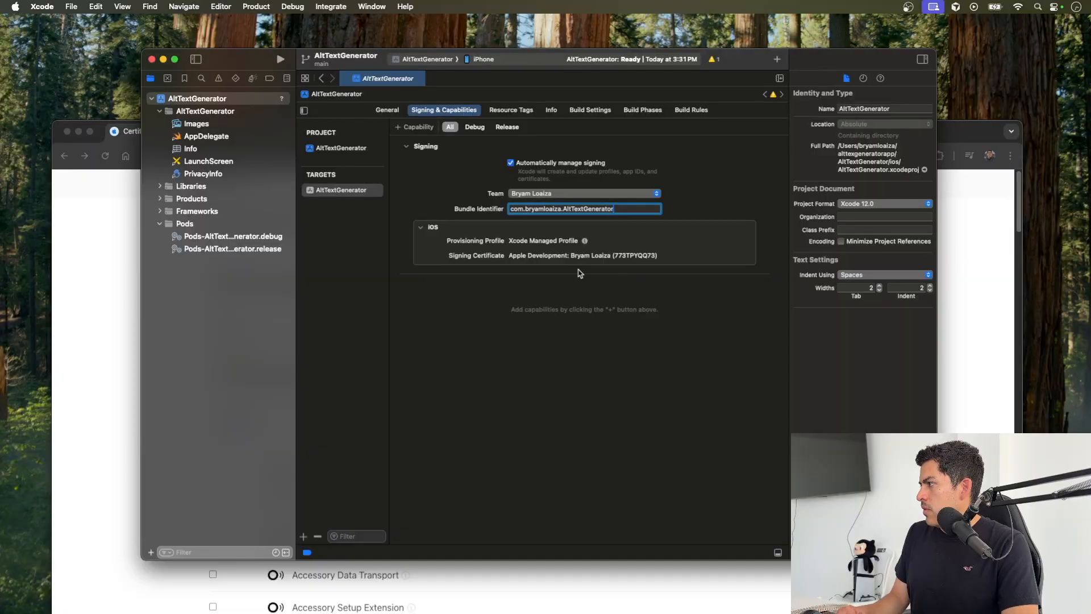
triple_click(627, 207)
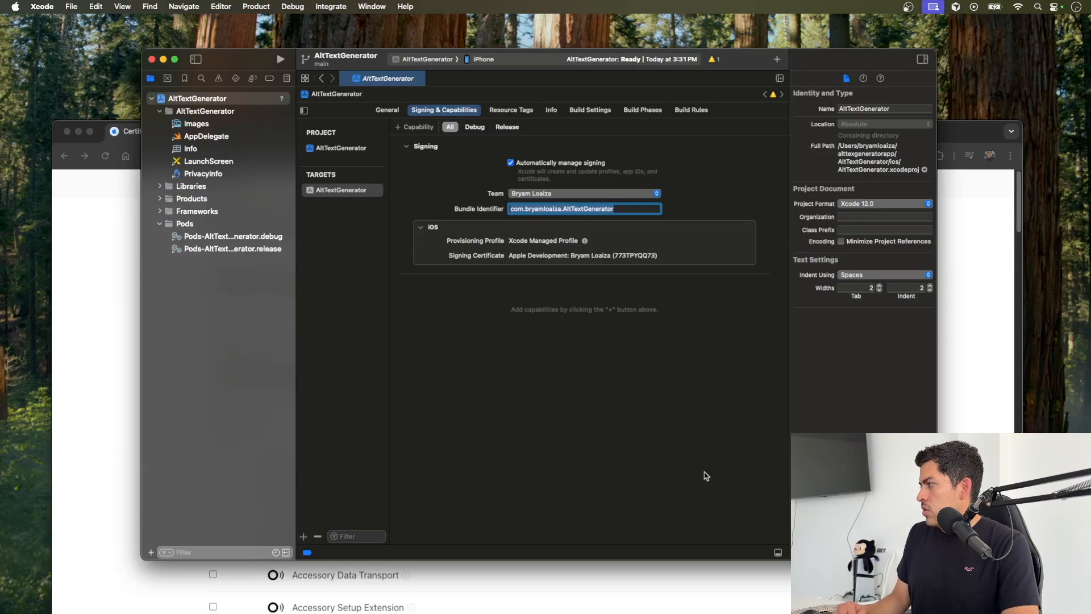
left_click(975, 378)
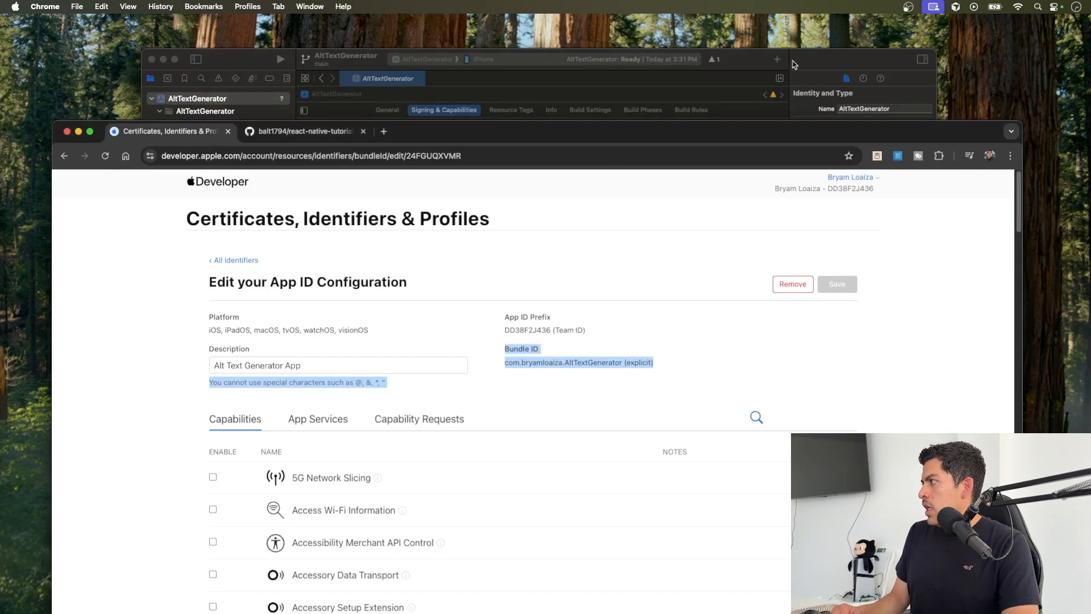
left_click(750, 57)
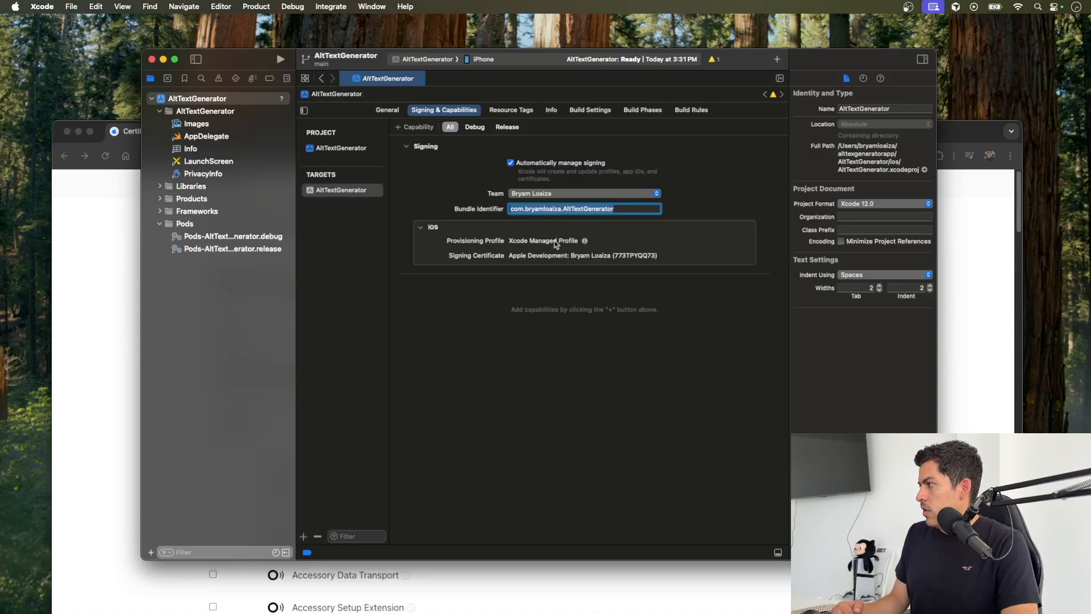
left_click(387, 111)
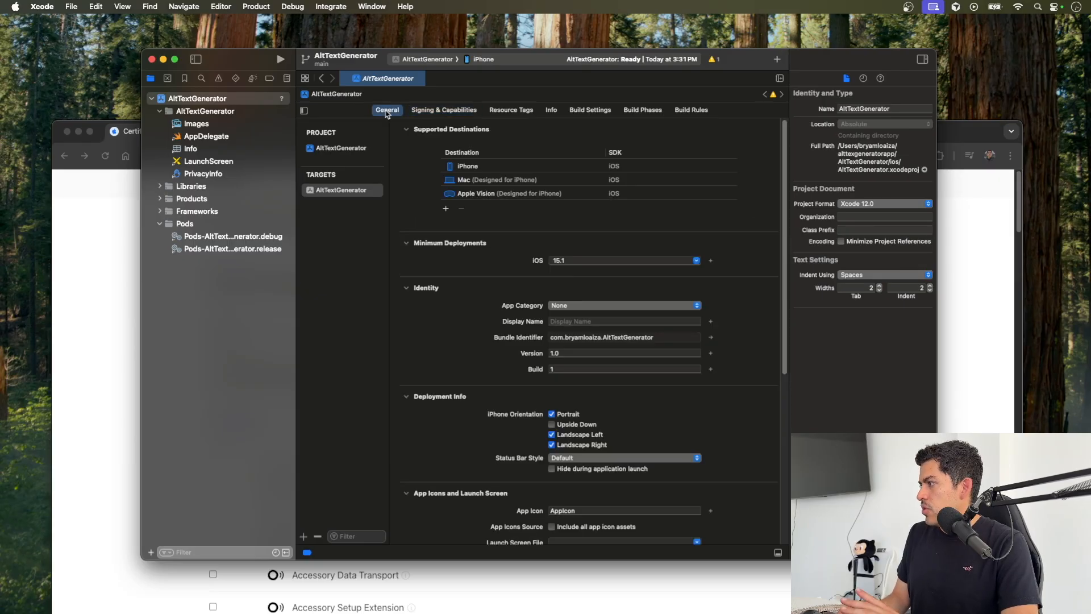
left_click(432, 111)
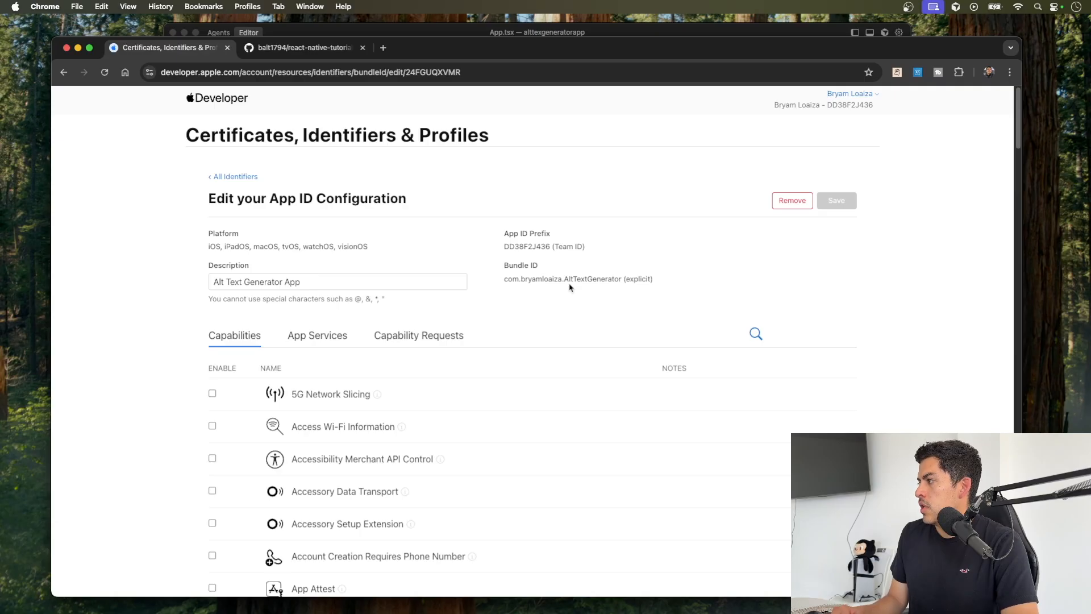
Step: Highlight the developer-name part of the bundle ID in the browser's App ID configuration
left_click_drag(562, 278, 518, 279)
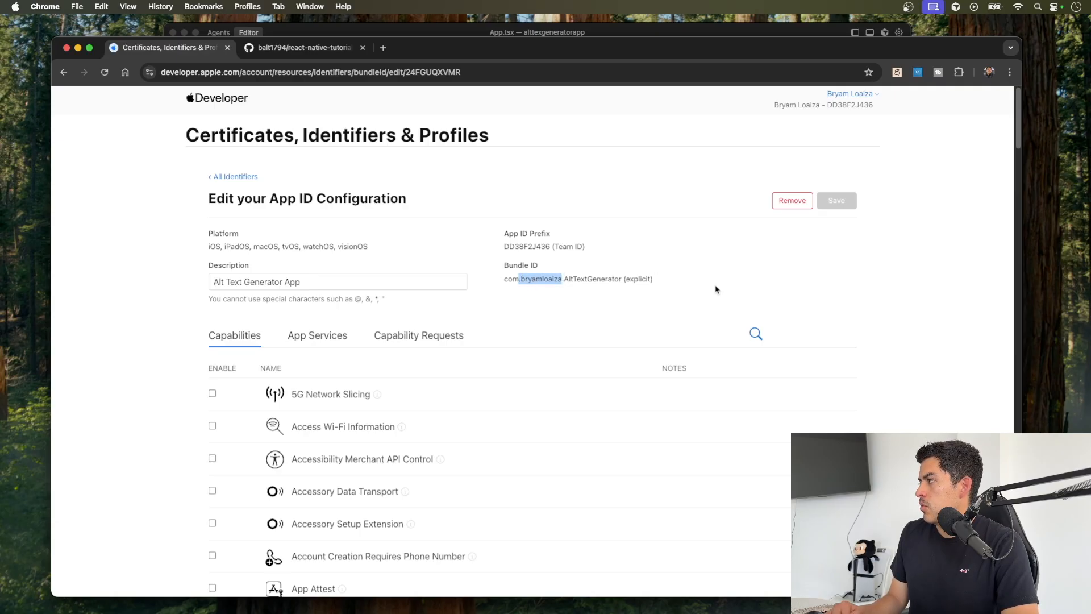
scroll(830, 304, "down", 2)
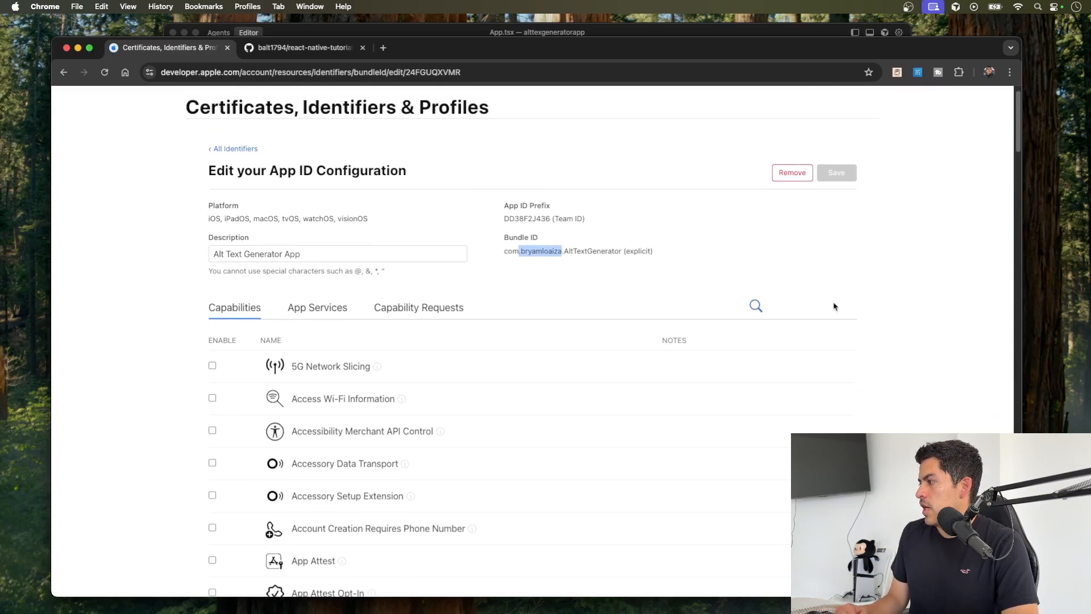
scroll(833, 306, "up", 1)
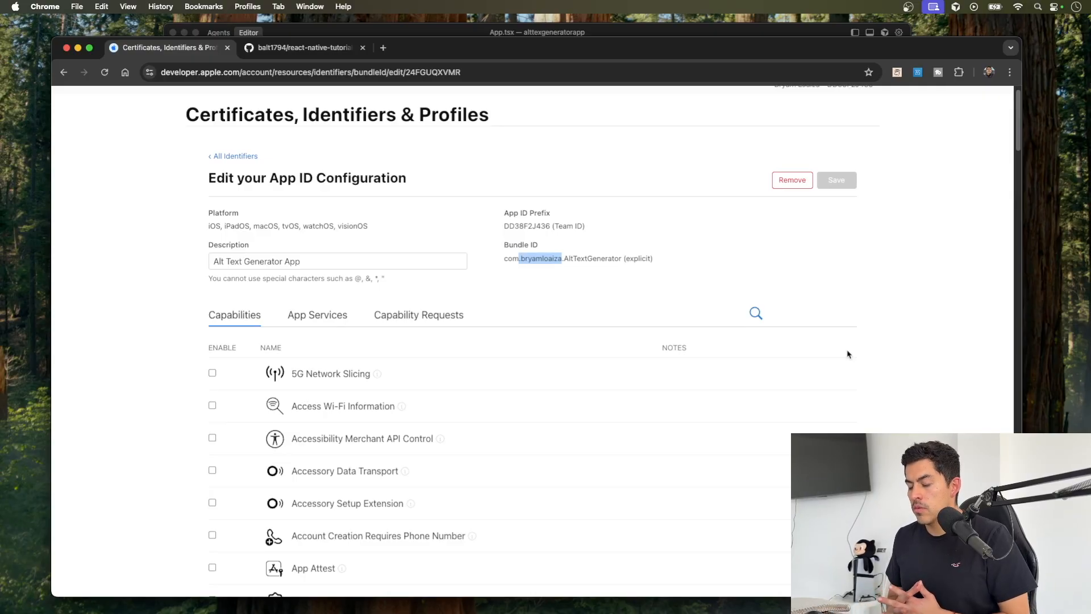